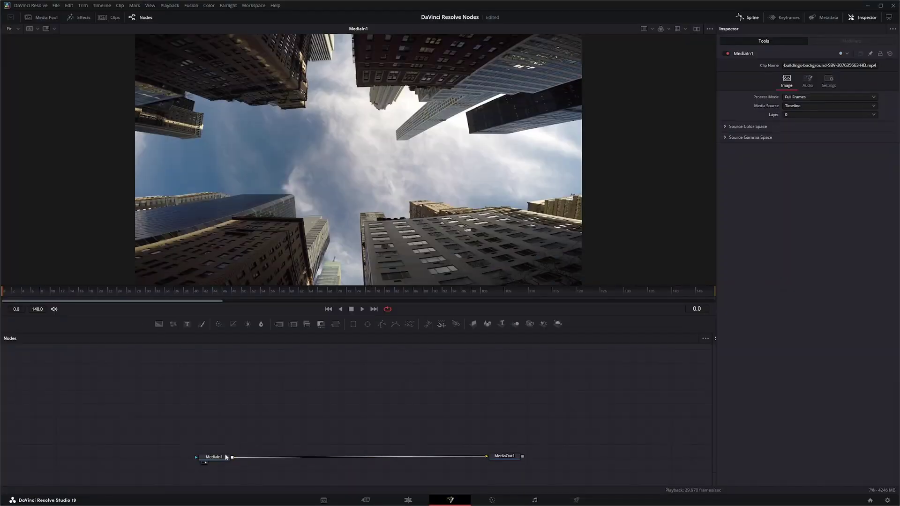
Add a Lens Distort node after MediaIn1 using the tool search for 'lens'.
click(223, 458)
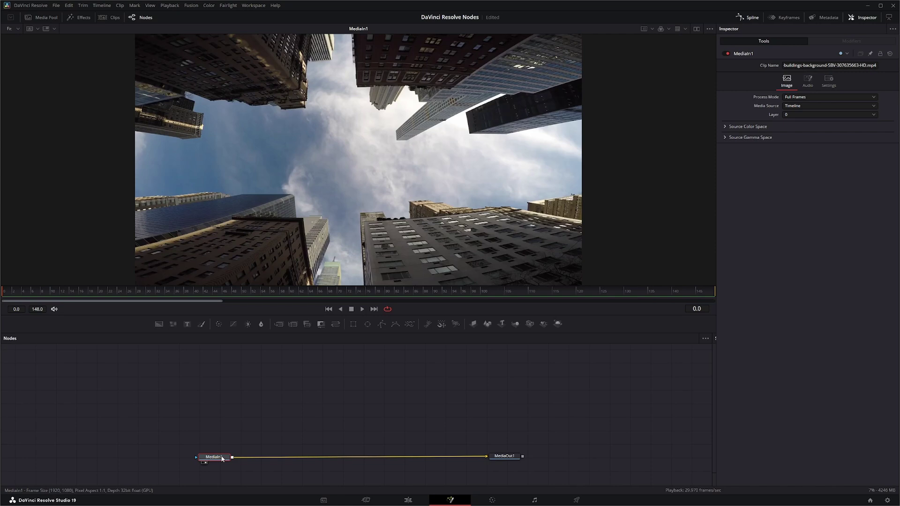
key(shift+space)
text(lens)
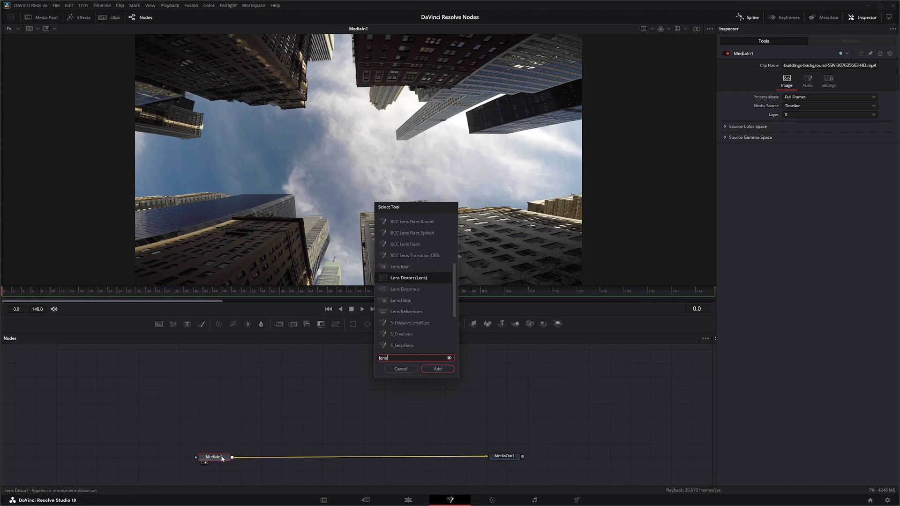
key(Return)
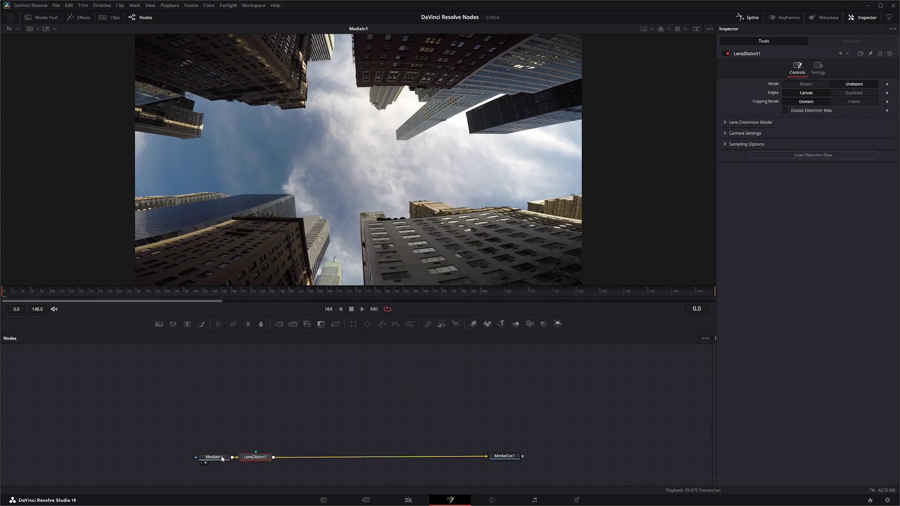
drag(257, 460, 272, 460)
mouse_move(9, 294)
mouse_down()
mouse_move(599, 292)
mouse_move(3, 303)
mouse_up()
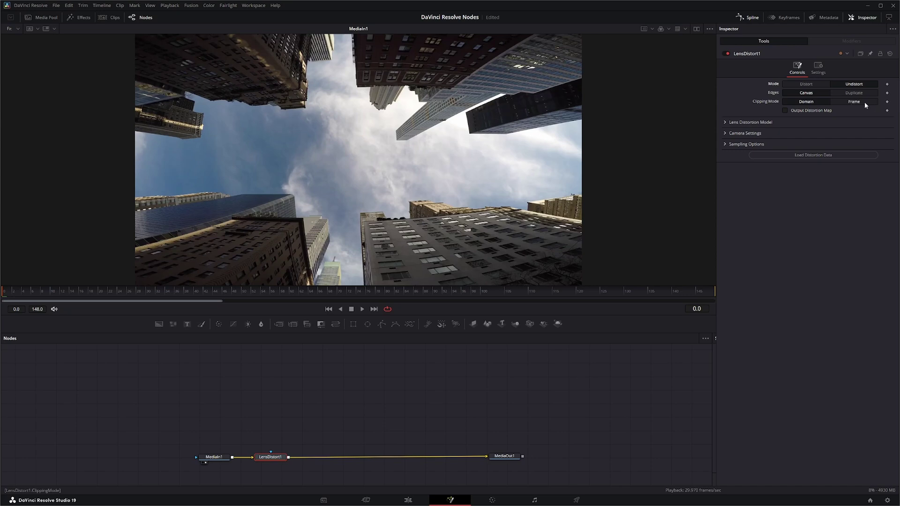
Enable the distortion map output, keep the 3DE Classic LD Model, and expand Camera Settings.
click(786, 111)
click(725, 122)
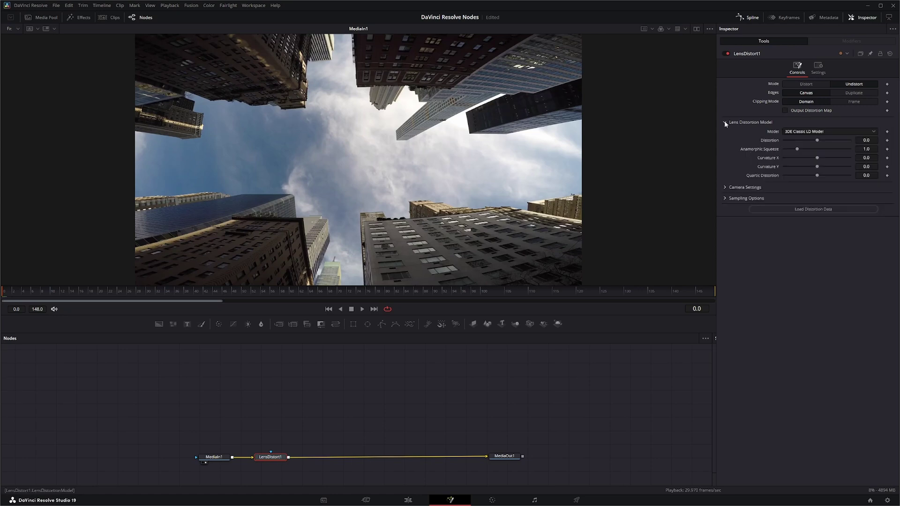
click(844, 131)
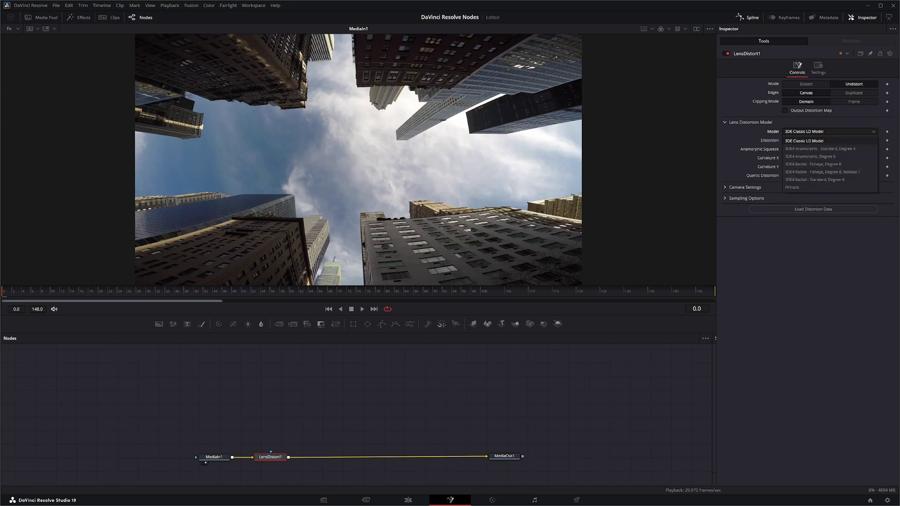
click(804, 141)
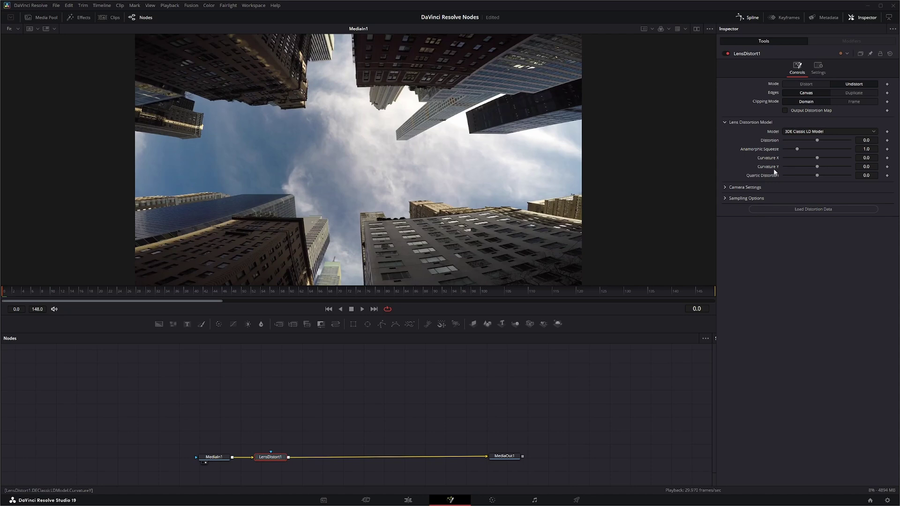
click(723, 187)
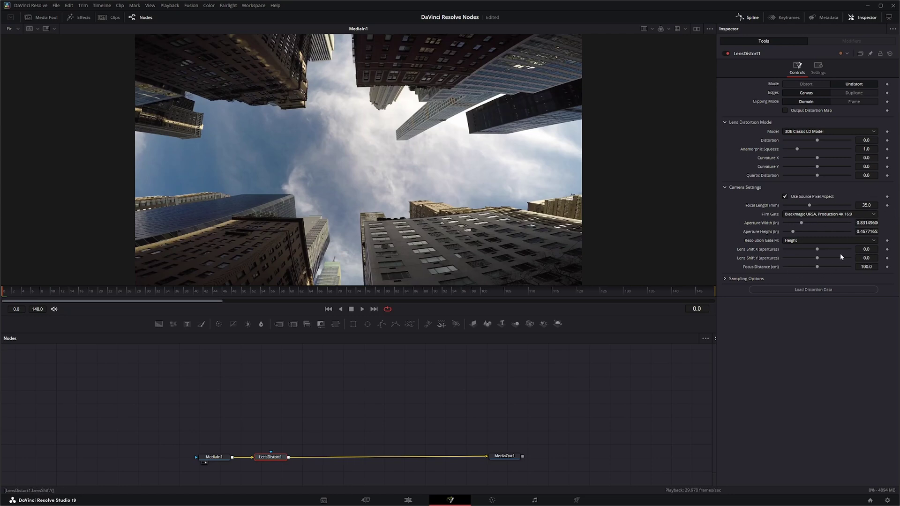
click(785, 197)
click(784, 196)
click(726, 278)
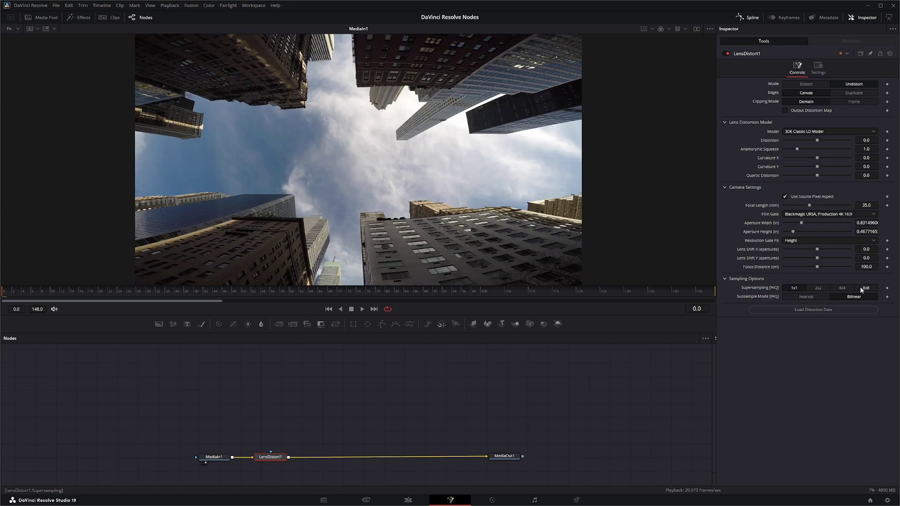
click(819, 289)
click(842, 288)
click(866, 288)
click(794, 288)
click(805, 298)
click(853, 297)
Collapse the Lens Distort sections and insert a Merge node after LensDistort1.
click(725, 278)
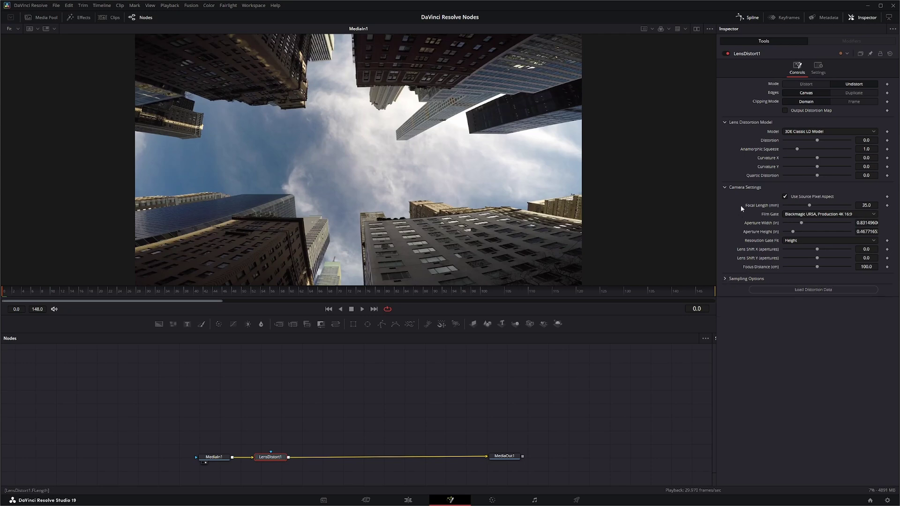
click(726, 187)
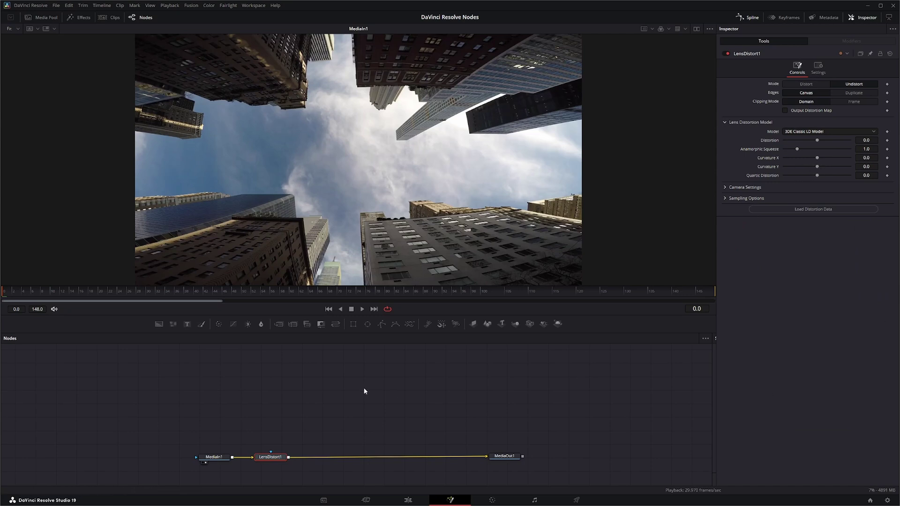
drag(278, 325, 368, 457)
Add a Background node masked by a Rectangle as Merge1's foreground.
click(341, 412)
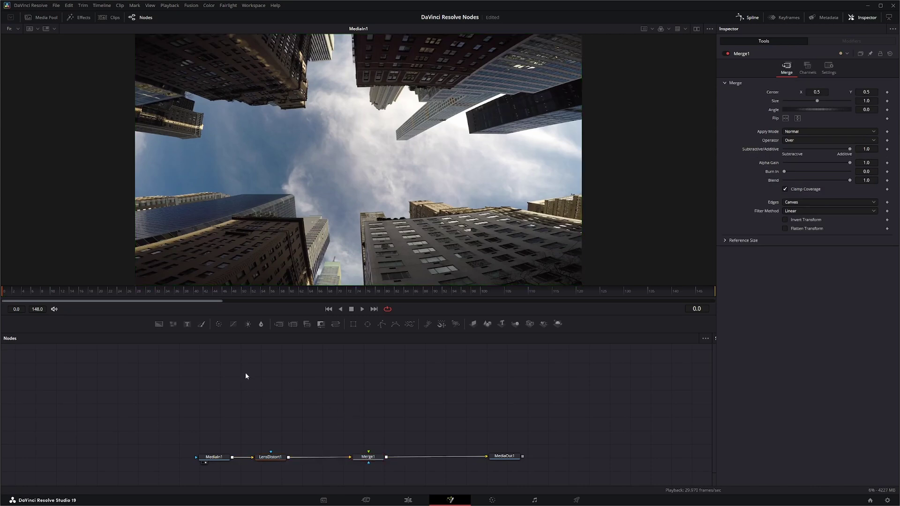
drag(164, 332, 298, 394)
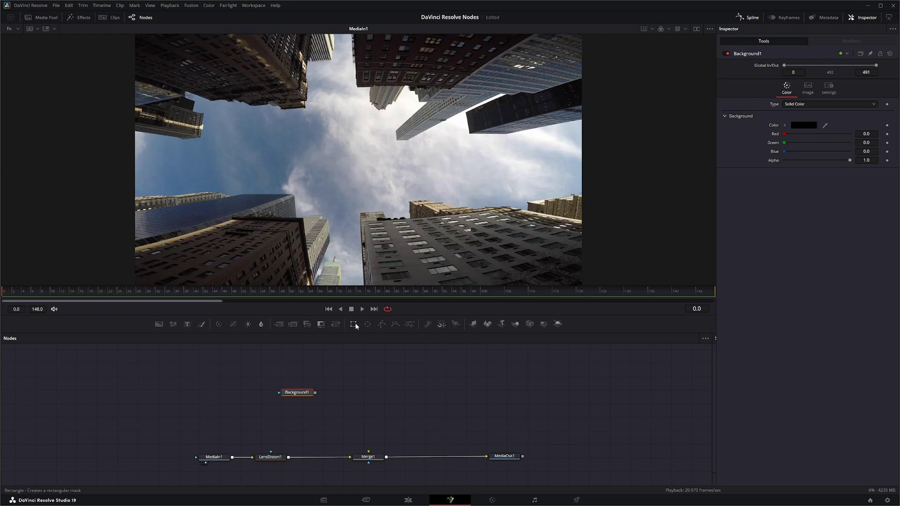
mouse_move(353, 323)
mouse_down()
mouse_move(241, 379)
mouse_move(241, 390)
mouse_move(281, 393)
mouse_move(368, 452)
mouse_up()
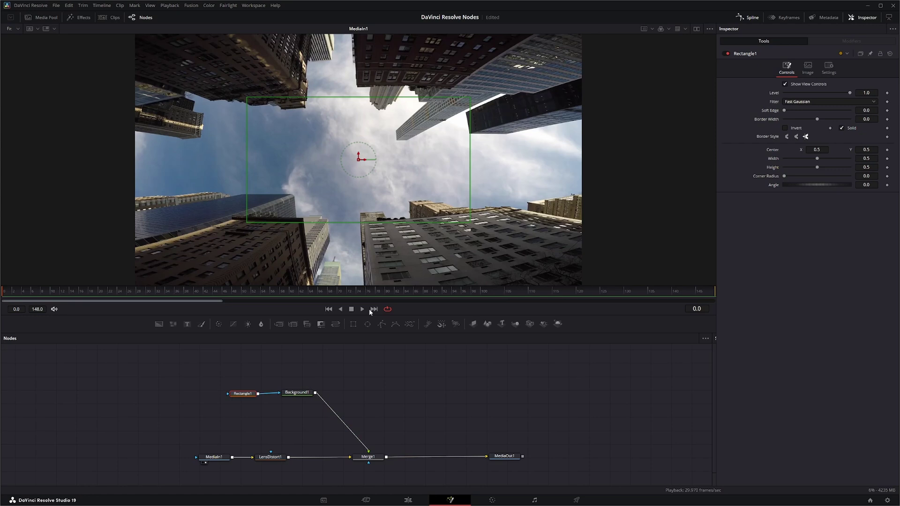
Show Merge1's result in the viewer and nudge the black rectangle over the shot.
click(369, 459)
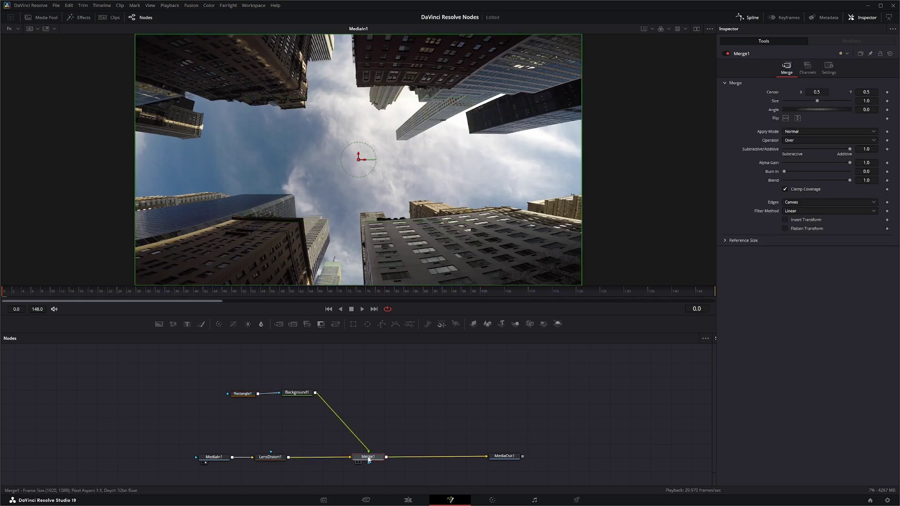
key(1)
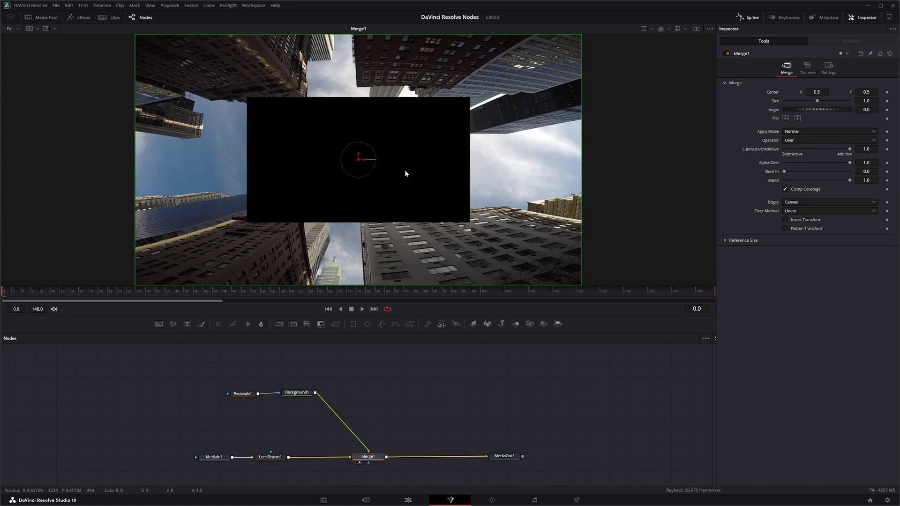
mouse_move(361, 160)
mouse_down()
mouse_move(310, 170)
mouse_move(421, 198)
mouse_move(419, 159)
mouse_move(216, 185)
mouse_move(315, 158)
mouse_move(277, 169)
mouse_move(373, 160)
mouse_move(365, 163)
mouse_up()
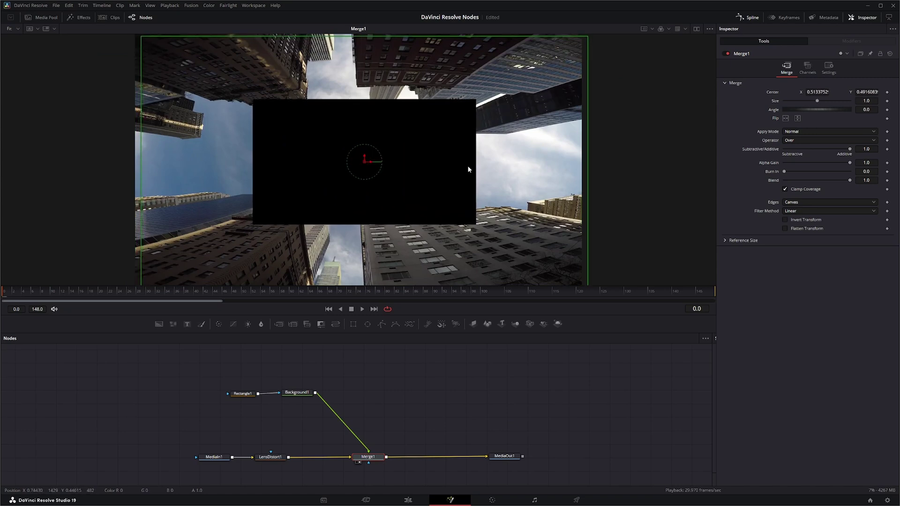
Stretch Rectangle1 to 1.137 wide and 0.265 high, a band across the middle.
click(478, 222)
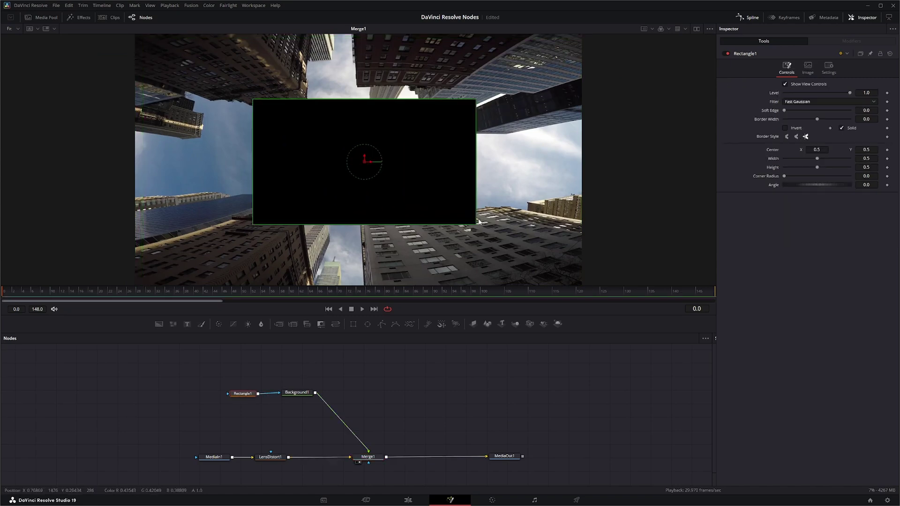
drag(476, 178, 619, 166)
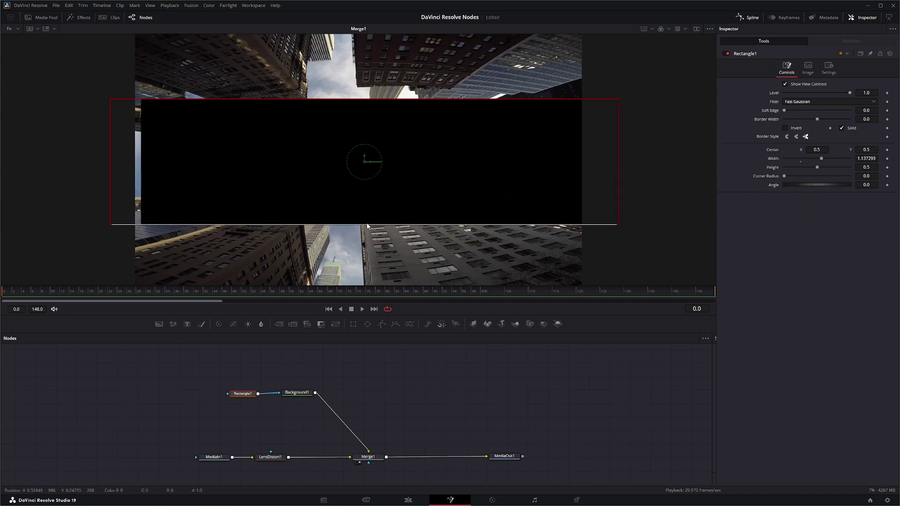
drag(367, 226, 378, 195)
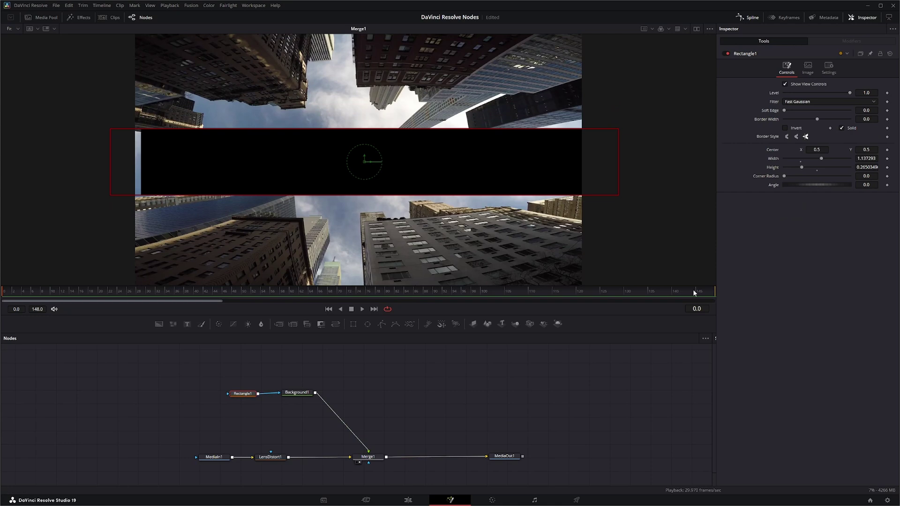
click(368, 456)
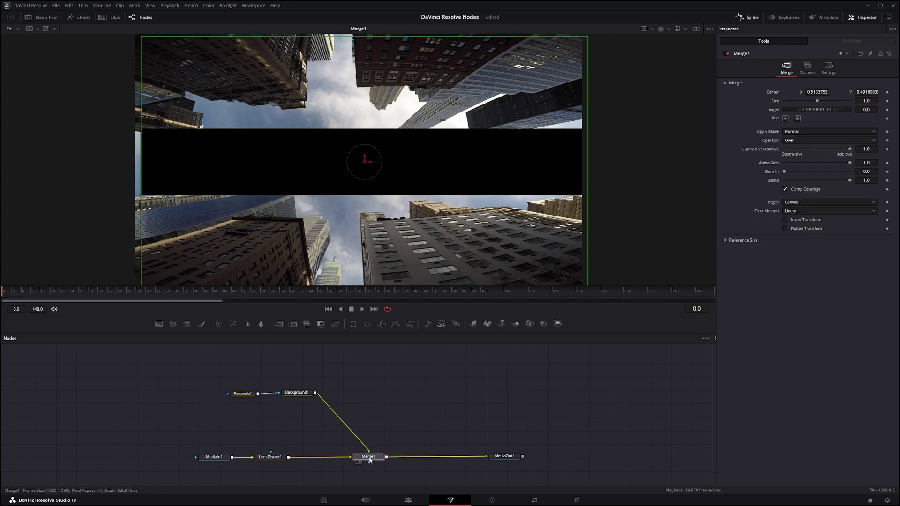
Lower Merge1's Blend to 0.294 so the black band becomes a translucent strip.
click(829, 68)
drag(850, 94, 804, 93)
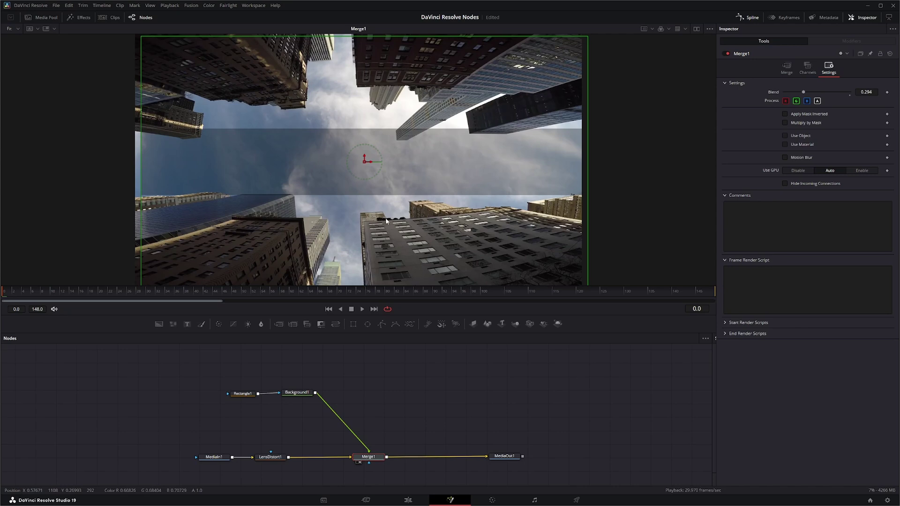
click(270, 461)
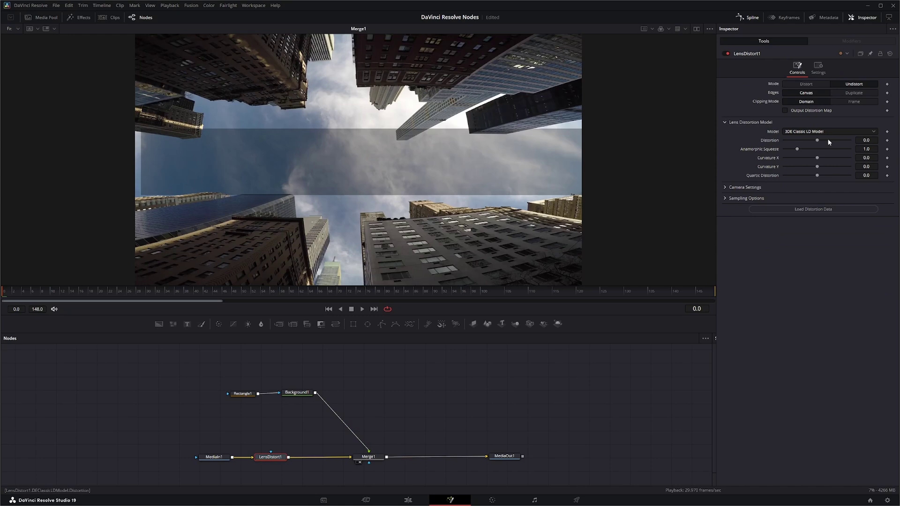
Set Distortion to 0.231, trying Anamorphic Squeeze and horizontal Curvature, then resetting them to 1.0 and 0.
mouse_move(819, 142)
mouse_down()
mouse_move(856, 142)
mouse_move(831, 142)
mouse_up()
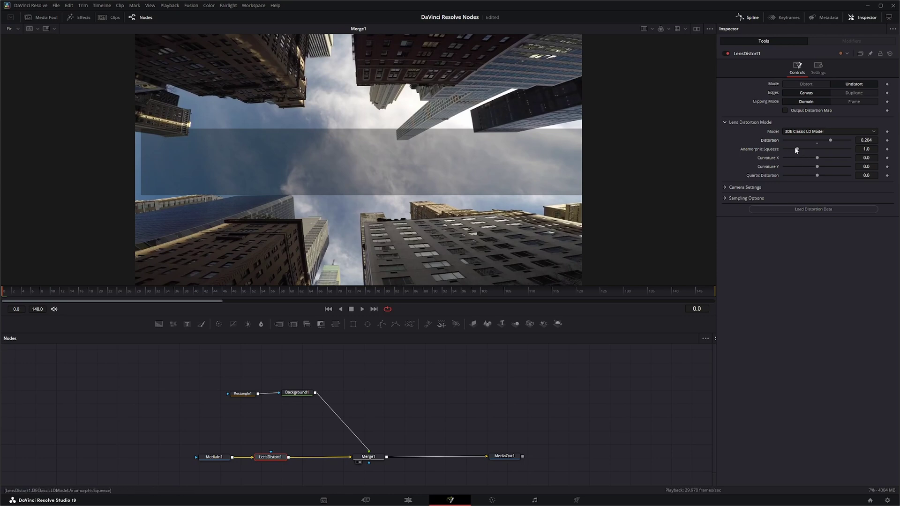
mouse_move(797, 150)
mouse_down()
mouse_move(826, 151)
mouse_move(795, 151)
mouse_up()
double_click(758, 150)
drag(817, 158, 845, 159)
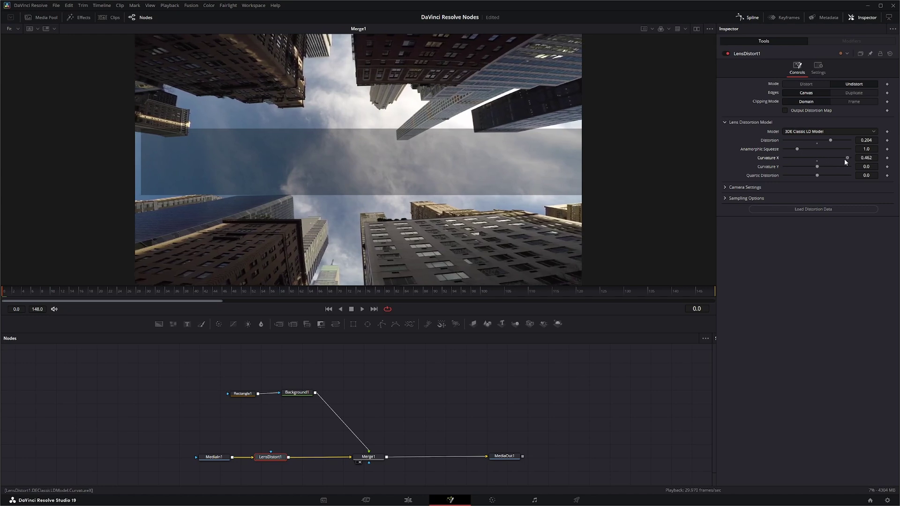
double_click(768, 158)
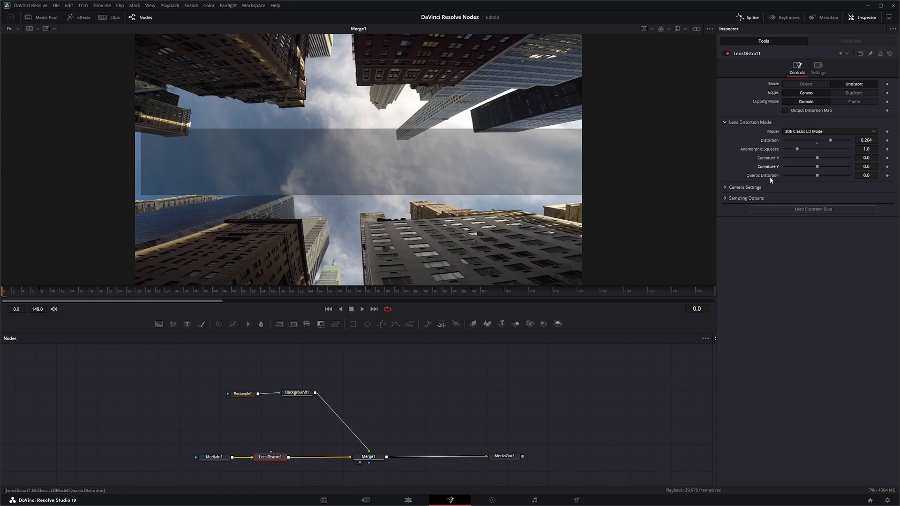
Set Quartic Distortion to 0.237 with both curvatures back at 0, and move the Background/Rectangle nodes aside.
drag(819, 178, 847, 176)
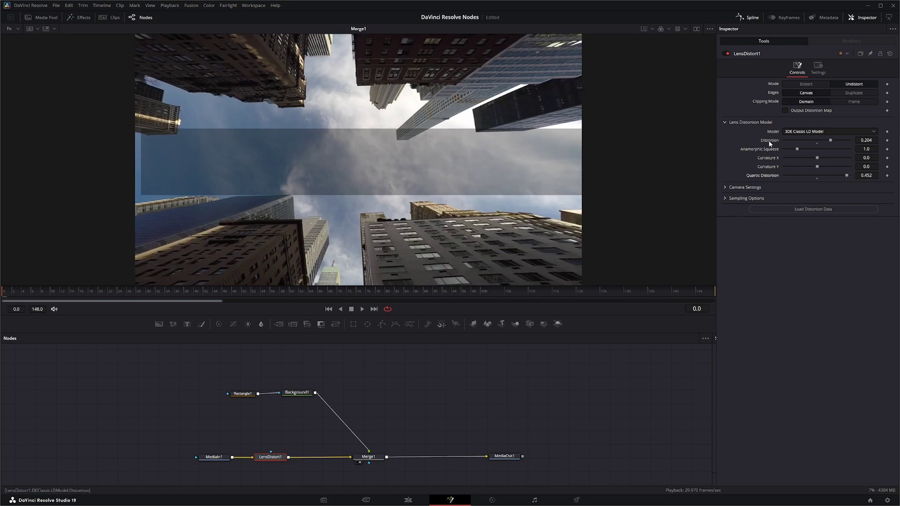
drag(834, 158, 886, 161)
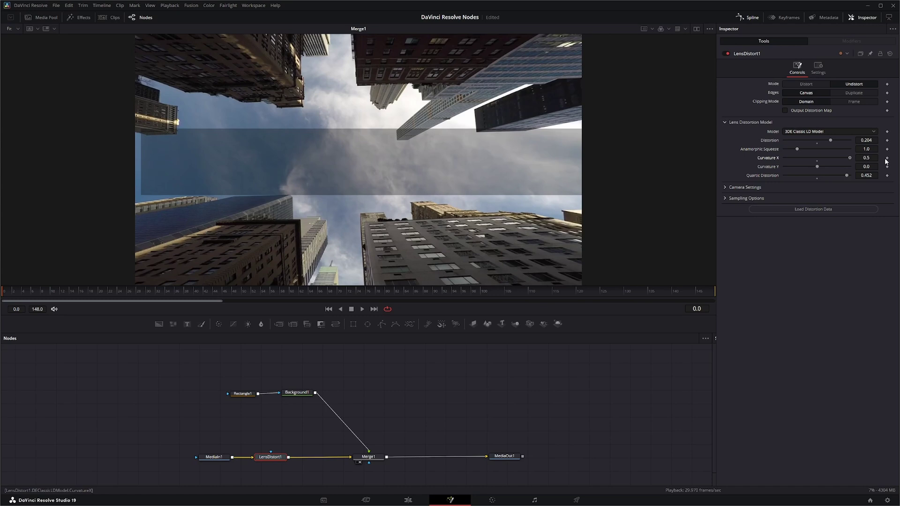
drag(817, 168, 871, 167)
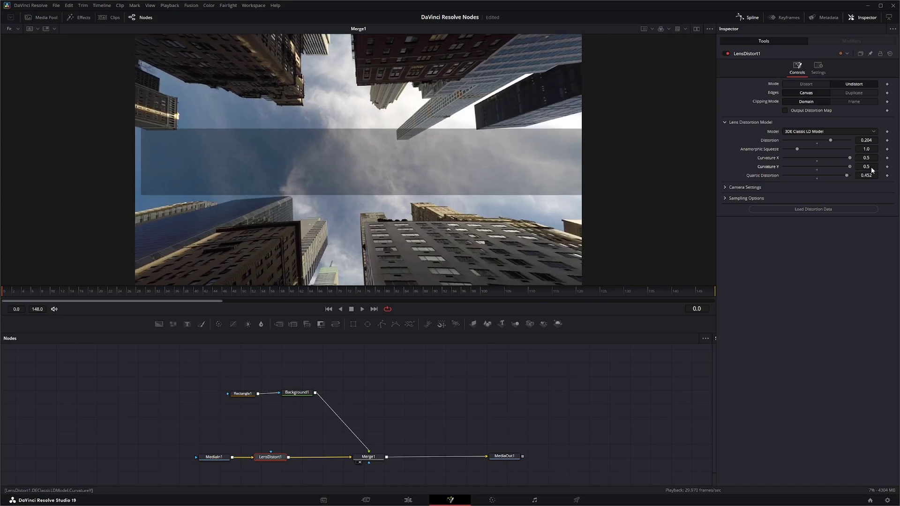
double_click(769, 167)
double_click(769, 158)
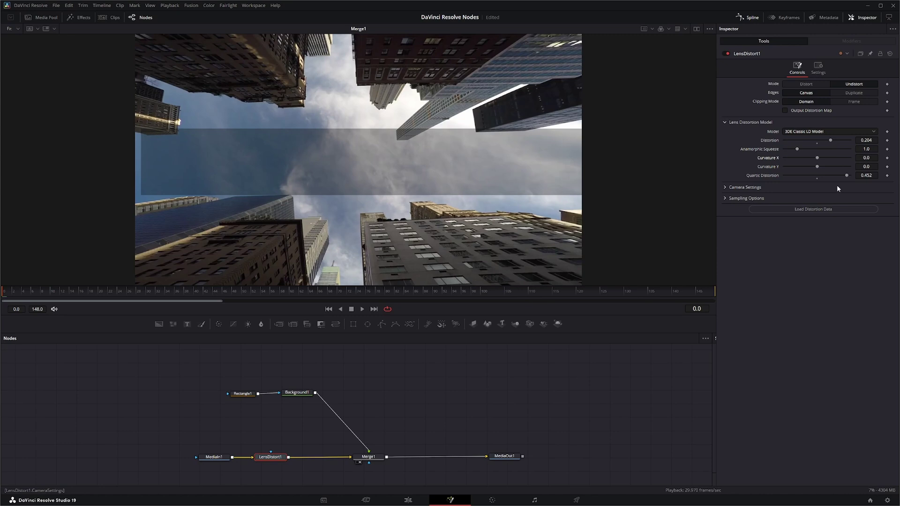
drag(842, 177, 753, 180)
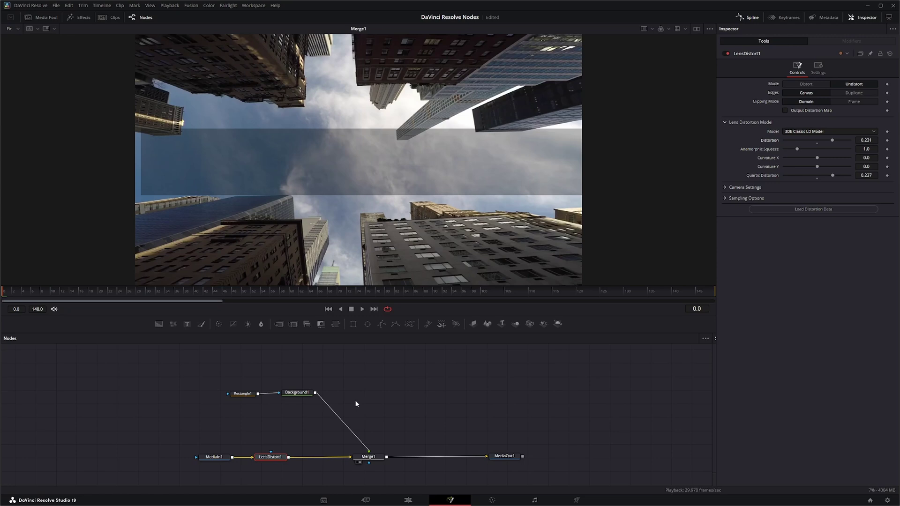
drag(221, 379, 368, 395)
Delete Background1 and Rectangle1 and bring Plane.psd into the comp as Merge1's foreground.
drag(238, 364, 437, 414)
key(Delete)
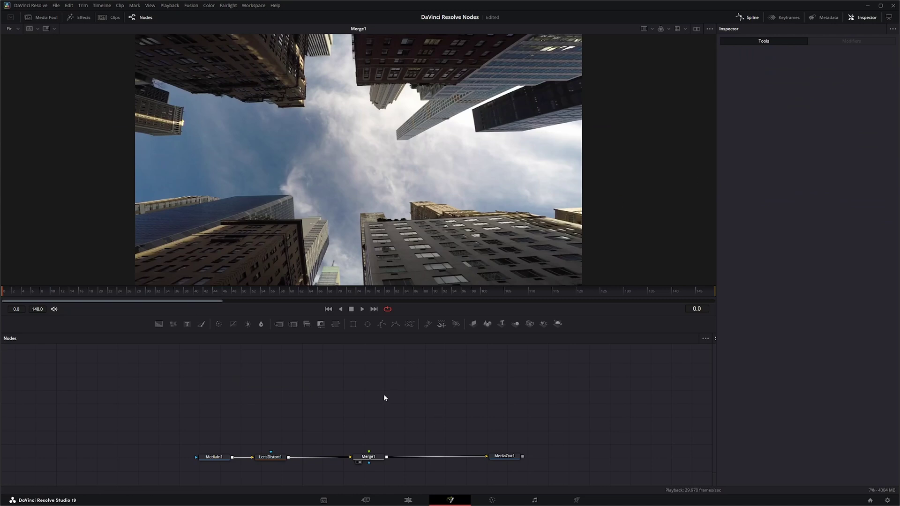
drag(444, 409, 369, 456)
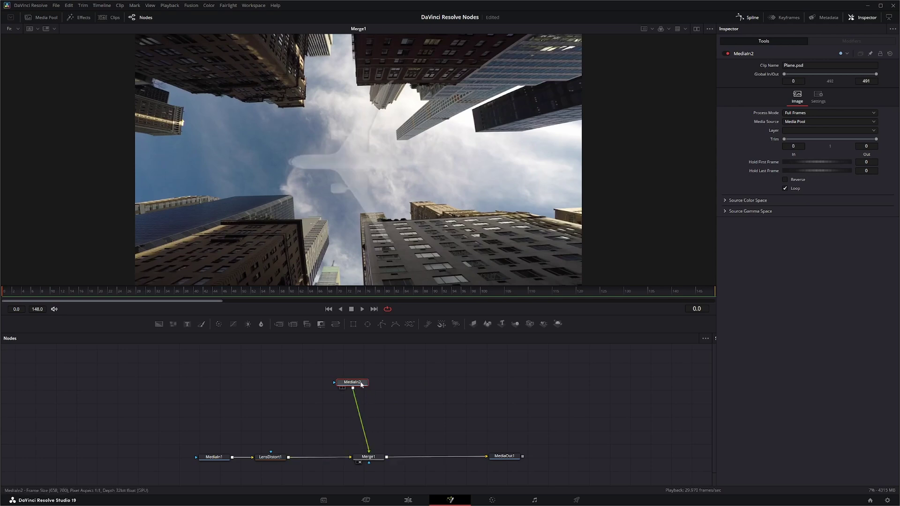
drag(352, 383, 379, 385)
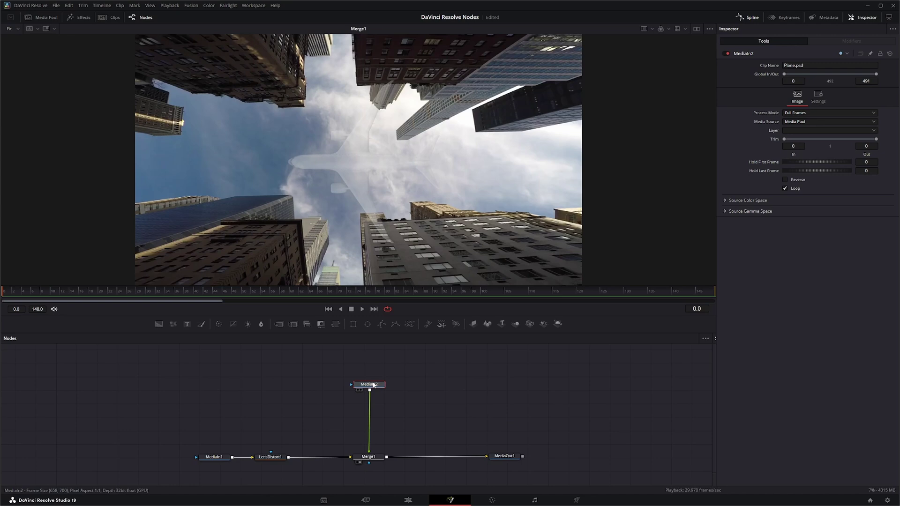
Raise Merge1's Blend to 1.0 so the airplane is opaque, and reposition its media node.
click(372, 455)
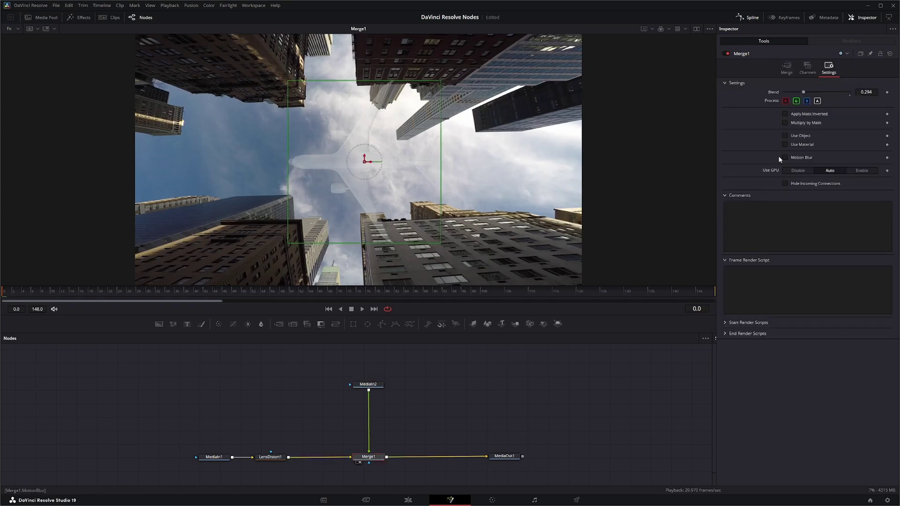
drag(826, 96, 849, 93)
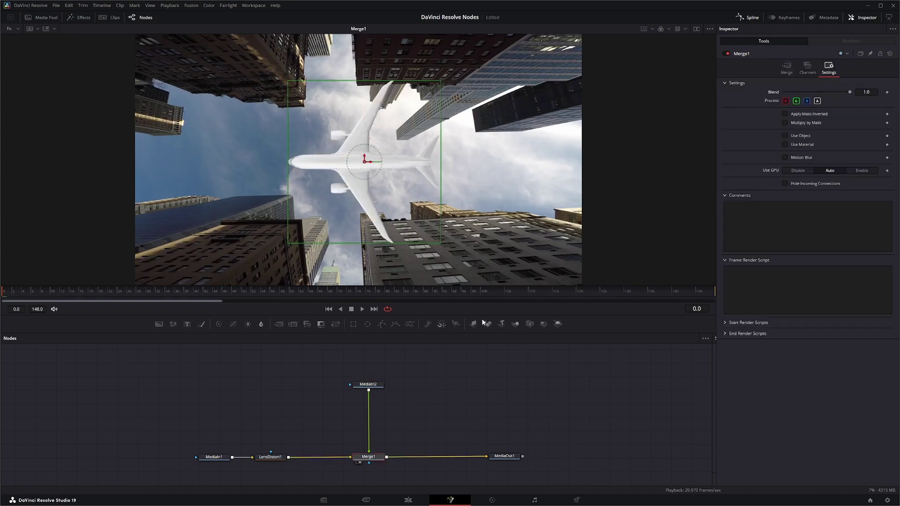
click(370, 385)
drag(371, 389, 322, 384)
Insert a Transform after the airplane's MediaIn2 and scale the airplane to about 0.30.
drag(336, 326, 320, 402)
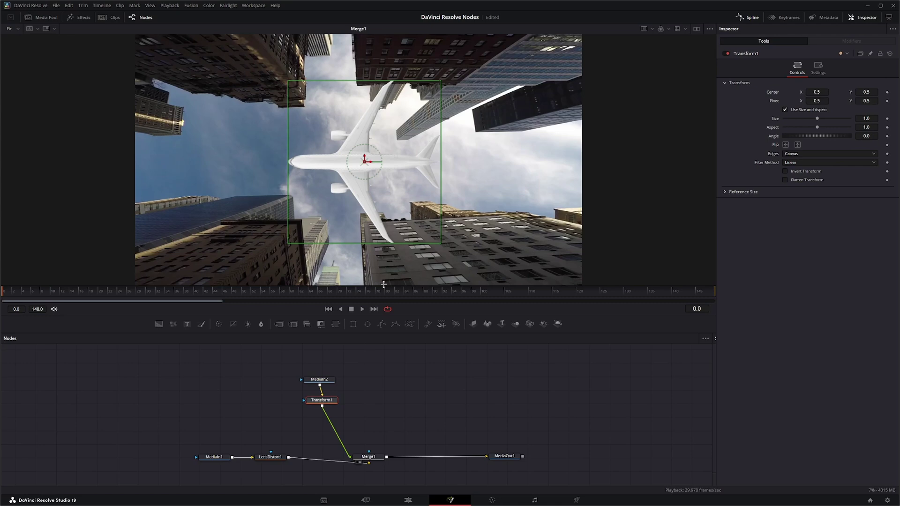
drag(441, 243, 395, 193)
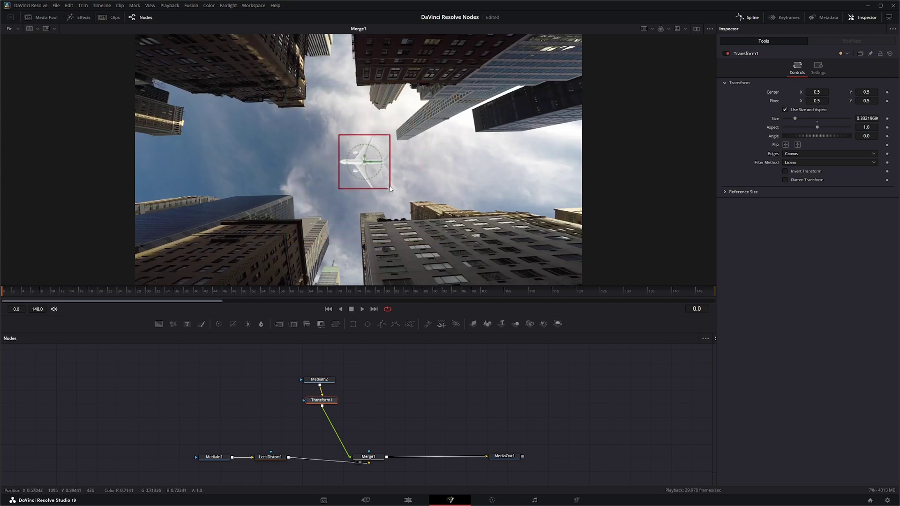
drag(390, 189, 388, 187)
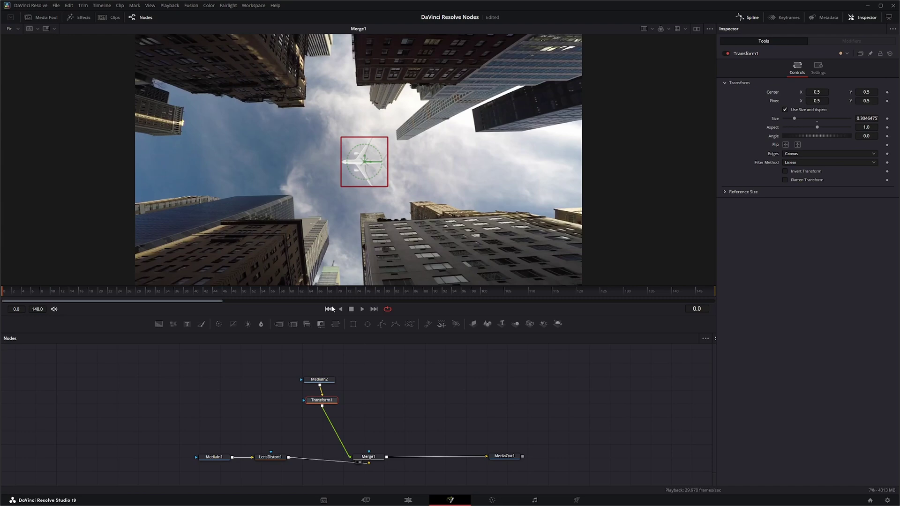
Keyframe Center X from 1.698 at frame 0 to -0.820 at frame 148.
drag(371, 164, 553, 169)
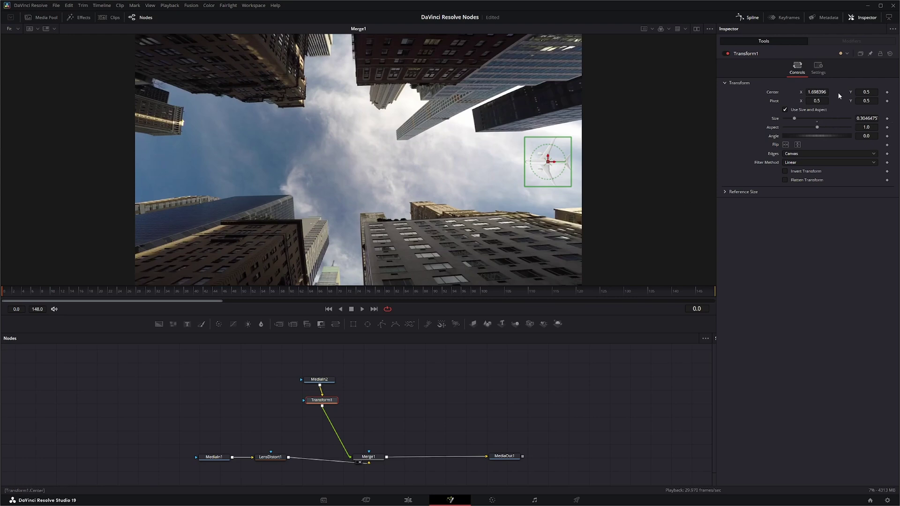
click(887, 93)
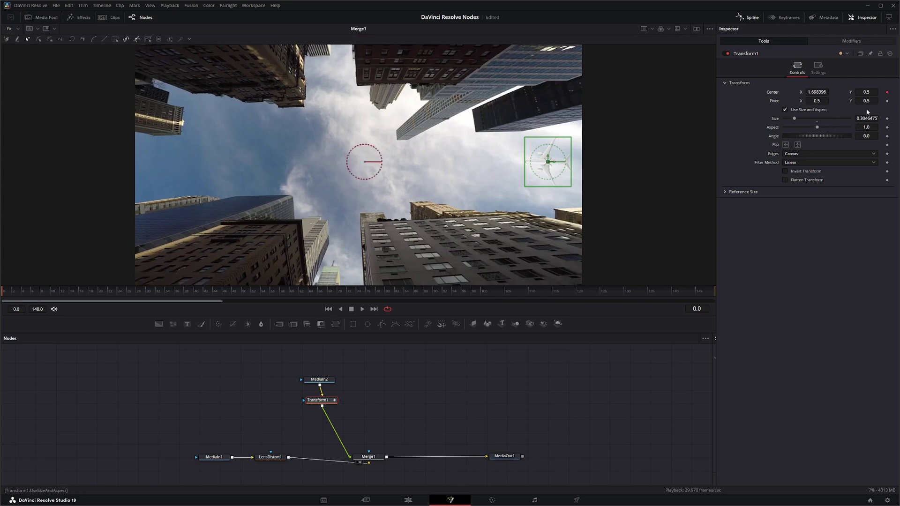
click(374, 309)
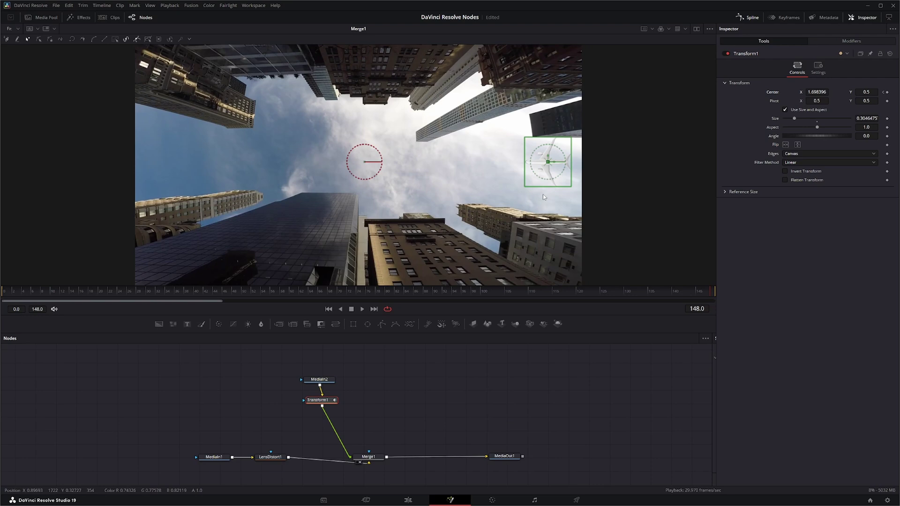
drag(554, 164, 167, 173)
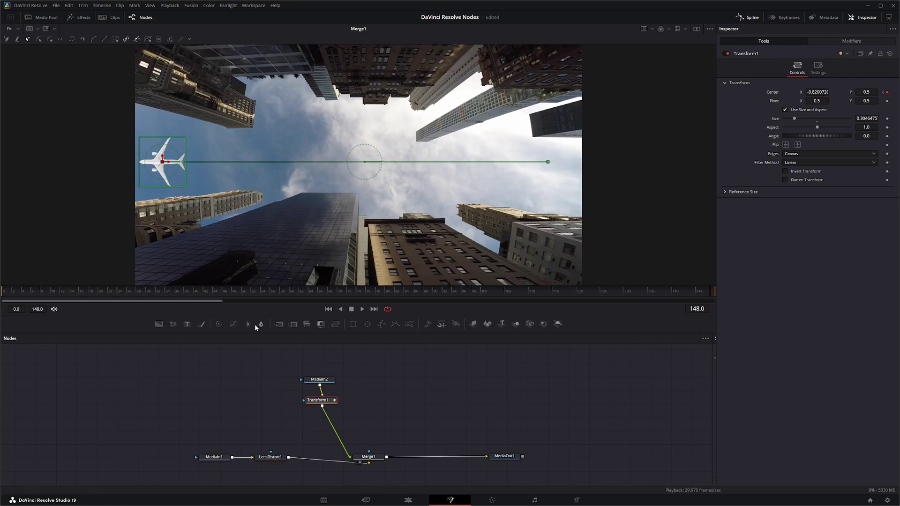
Add a Color Corrector after Transform1 with Gain and Gamma both at 0.7.
drag(219, 332, 330, 429)
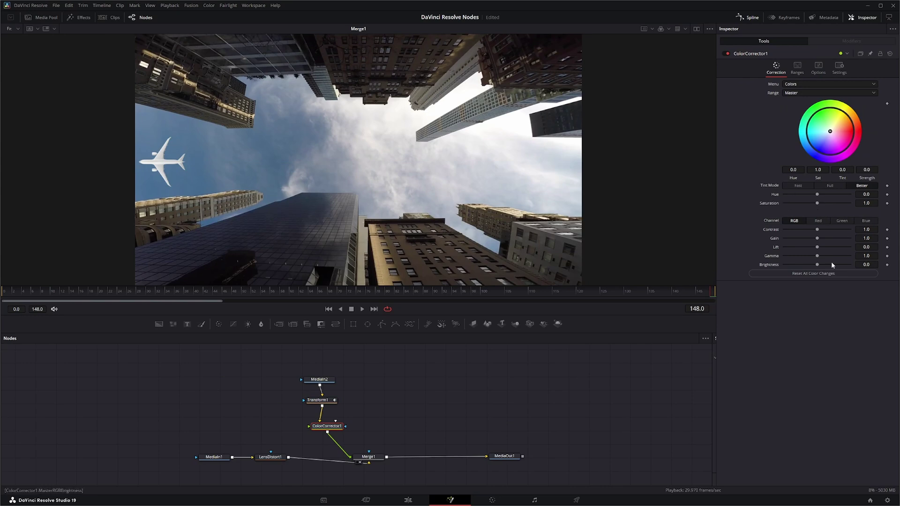
drag(817, 238, 807, 238)
drag(817, 255, 808, 255)
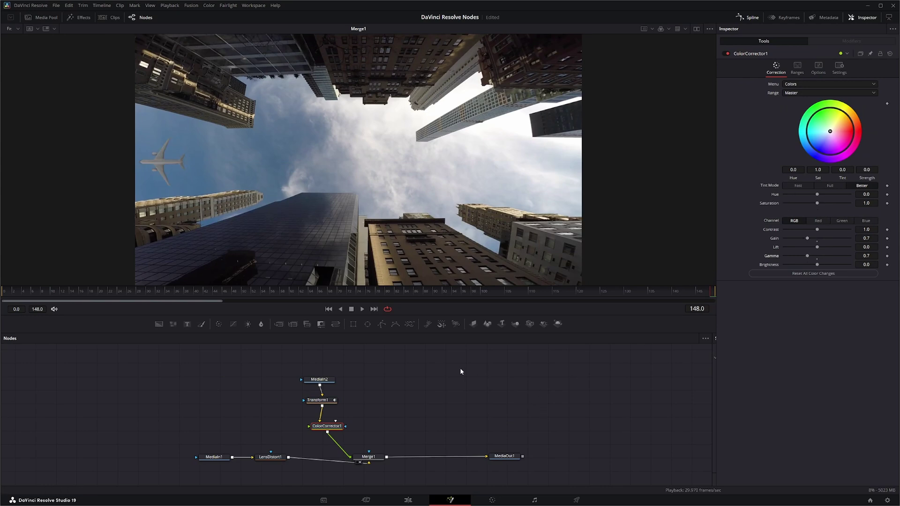
click(328, 310)
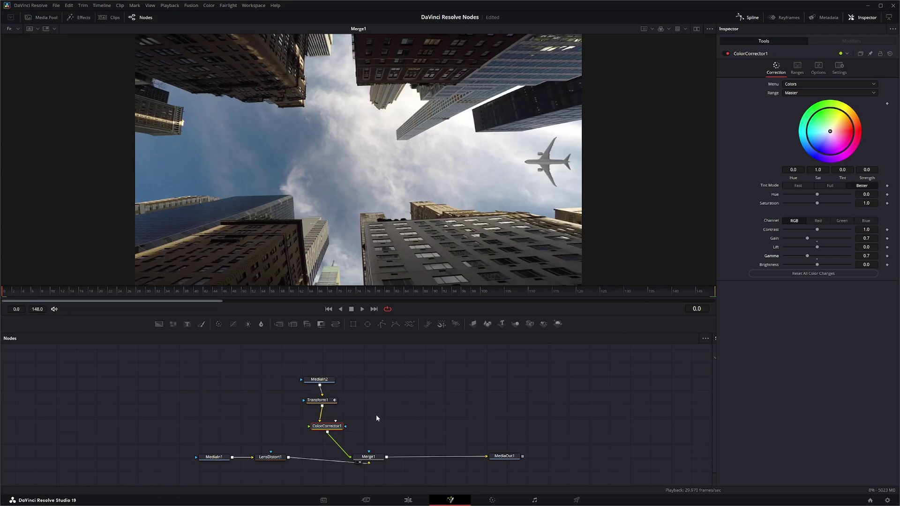
Shift the three airplane nodes right and play back the flight from the first frame.
drag(292, 370, 372, 404)
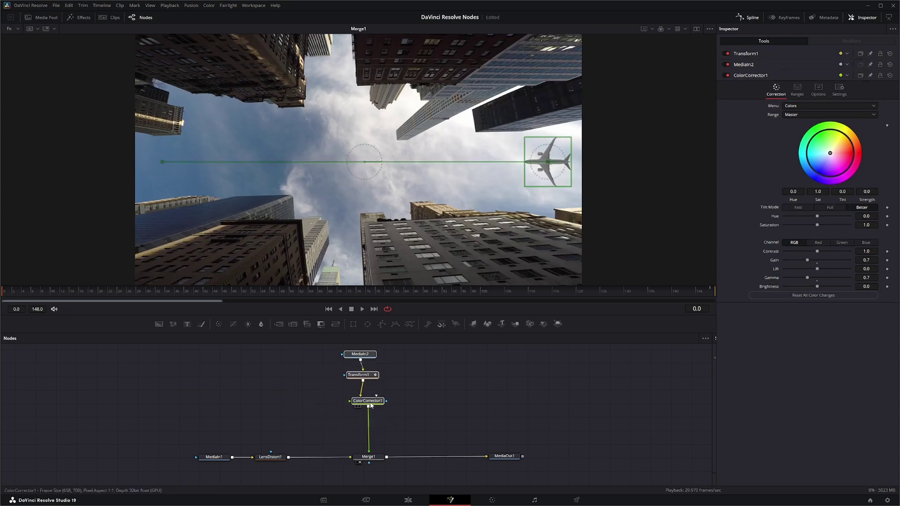
click(362, 309)
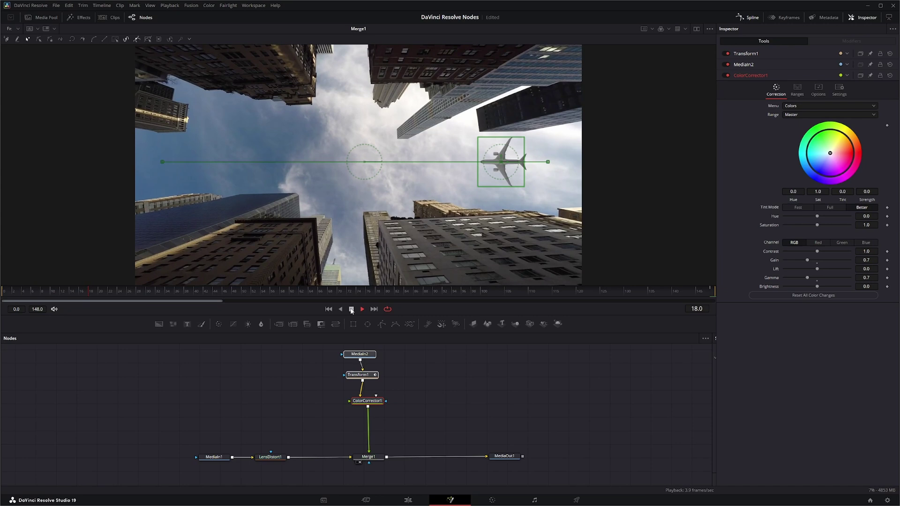
click(351, 310)
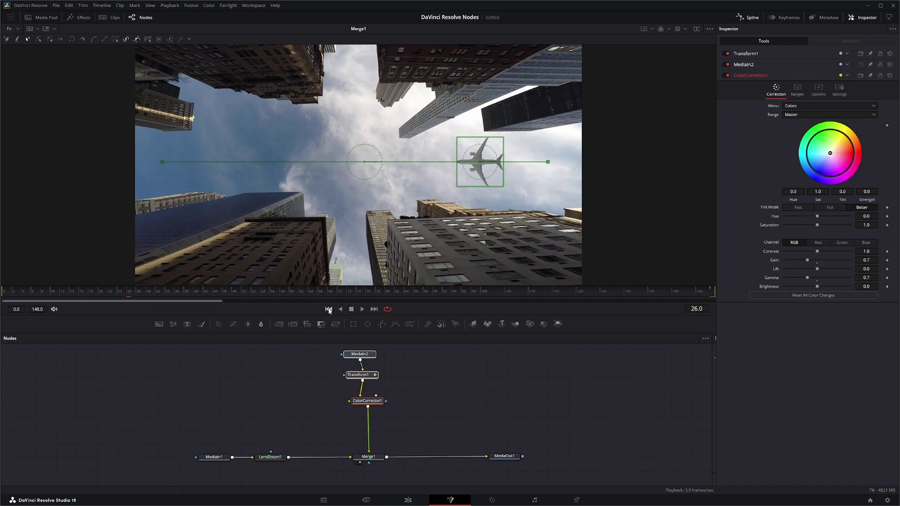
click(329, 309)
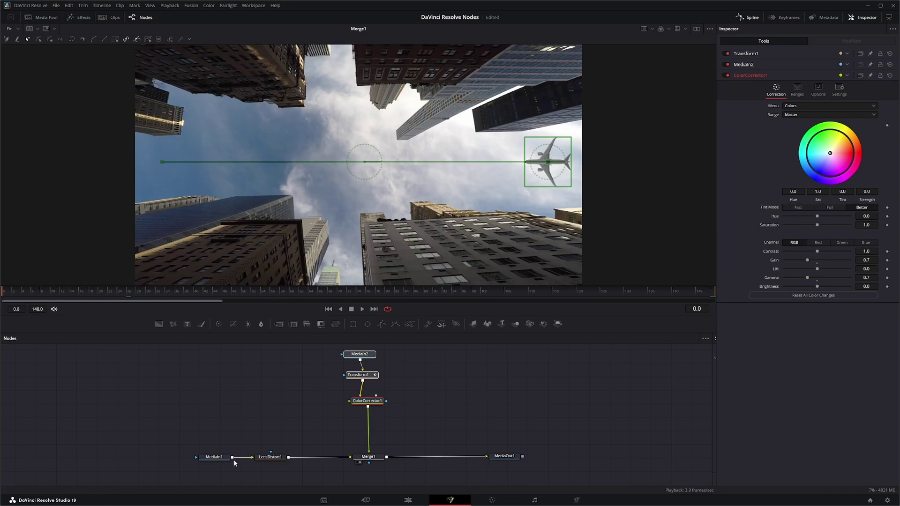
View the original MediaIn1 building footage and scrub through it.
click(217, 458)
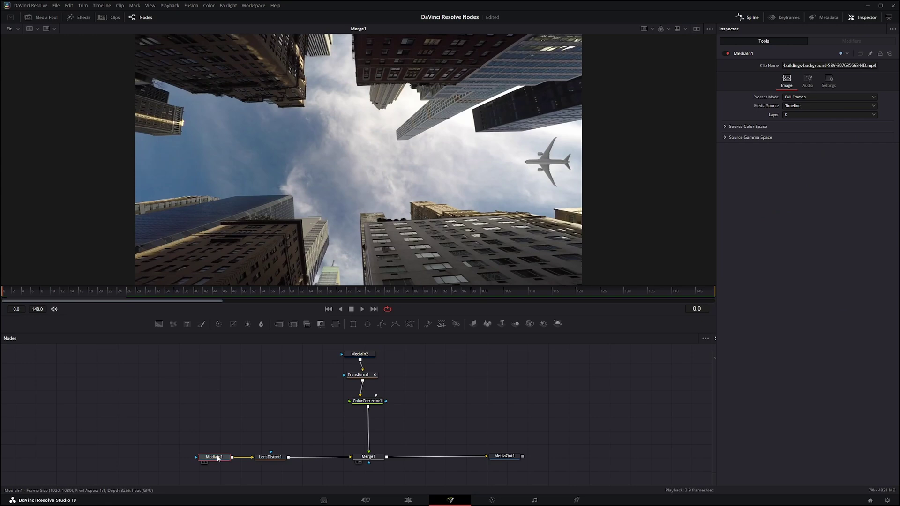
key(1)
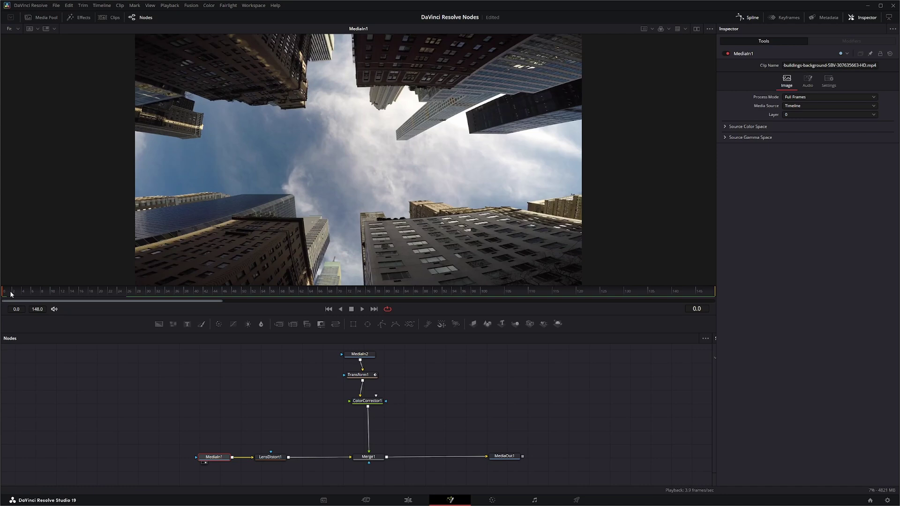
mouse_move(11, 294)
mouse_down()
mouse_move(321, 308)
mouse_move(605, 295)
mouse_move(1, 302)
mouse_up()
View the undistorted LensDistort1 output and scrub through it.
click(272, 456)
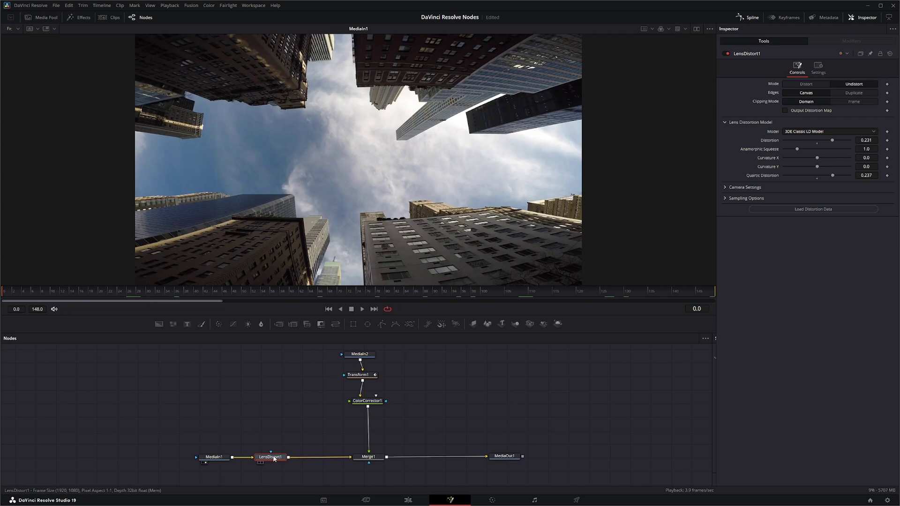
key(1)
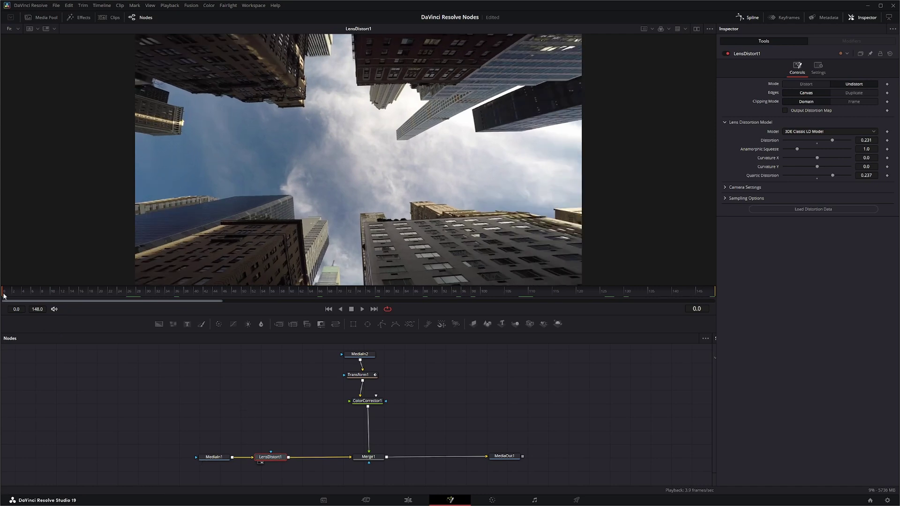
drag(233, 292, 1, 305)
Add a Planar Tracker fed by LensDistort1 and show its output in the viewer.
click(283, 434)
key(shift+space)
text(pla)
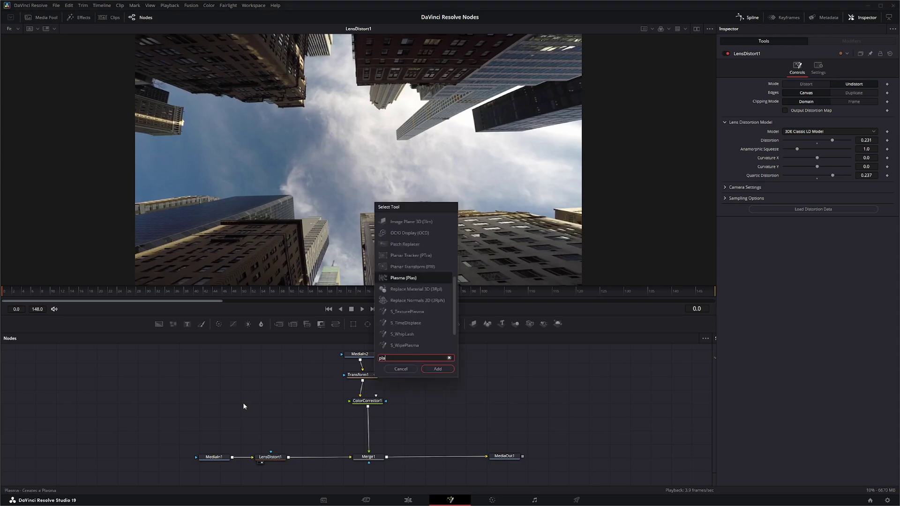
text(n)
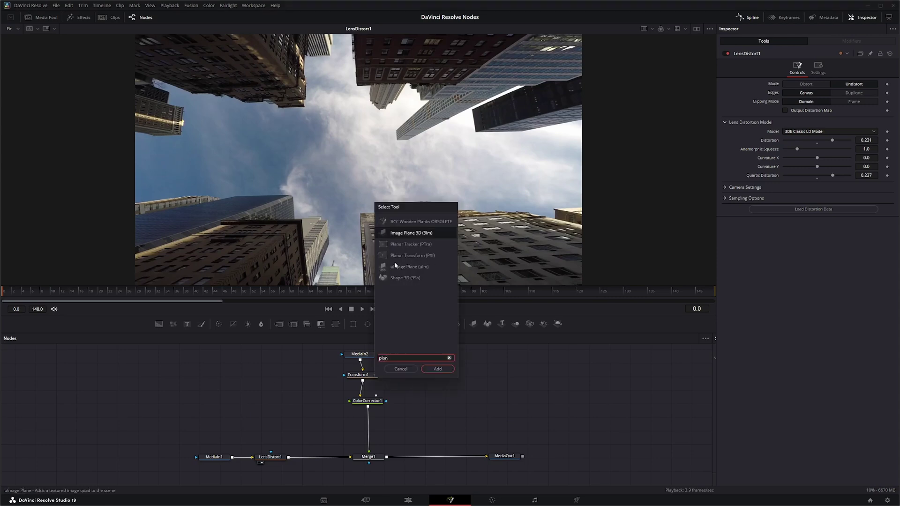
click(416, 243)
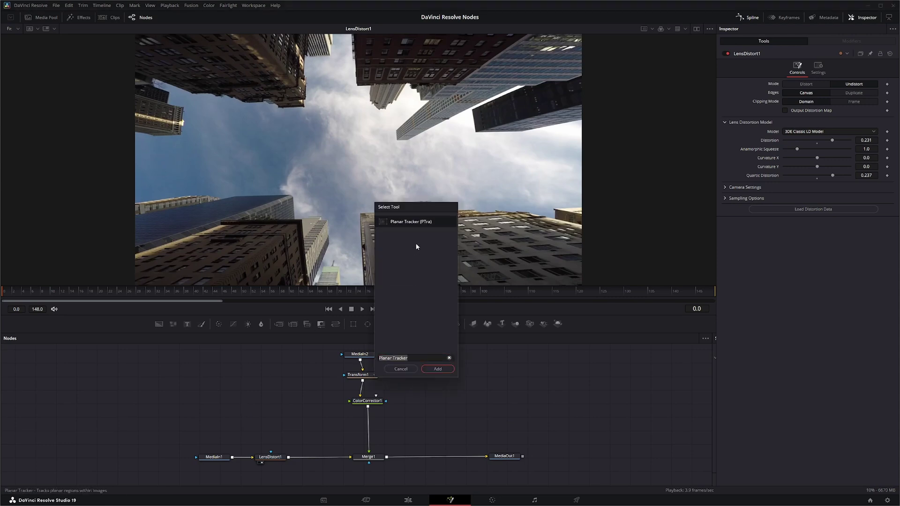
click(438, 369)
drag(262, 404, 307, 420)
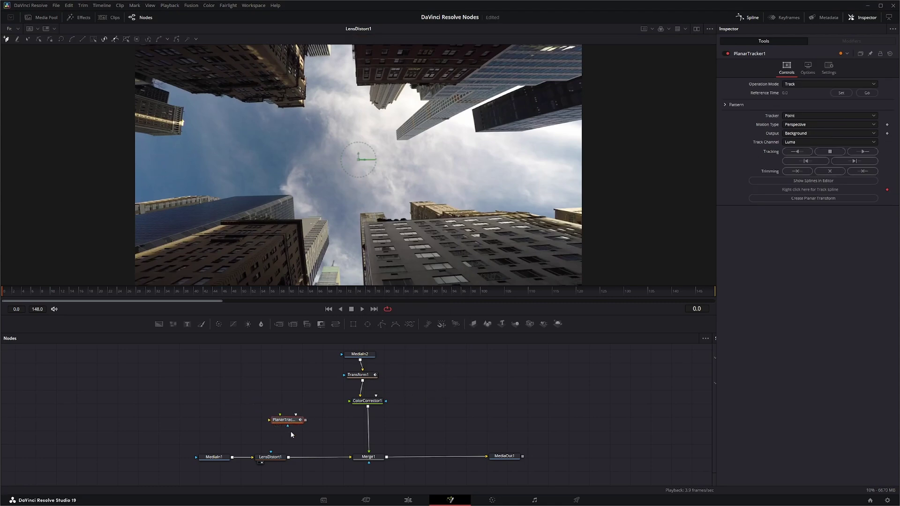
drag(288, 457, 291, 421)
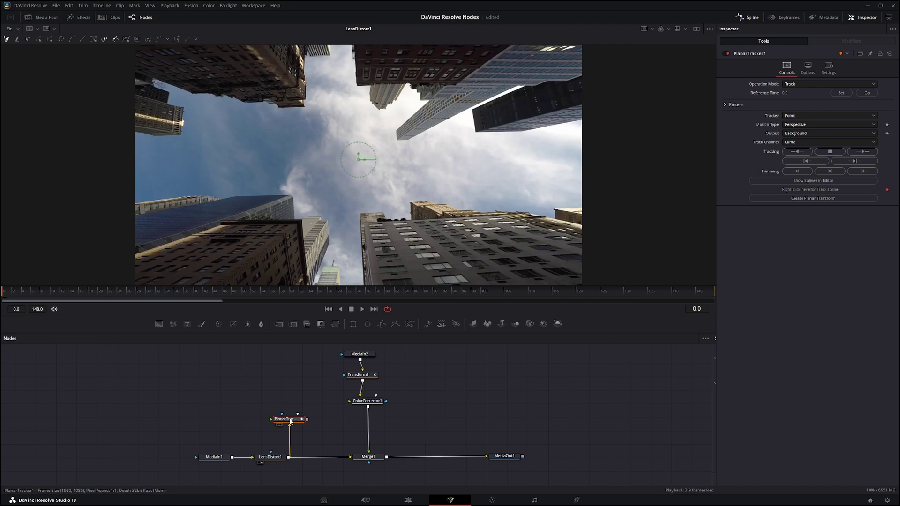
key(1)
Set the tracker to Hybrid Point/Area with Affine (TRS + shear) motion.
click(796, 116)
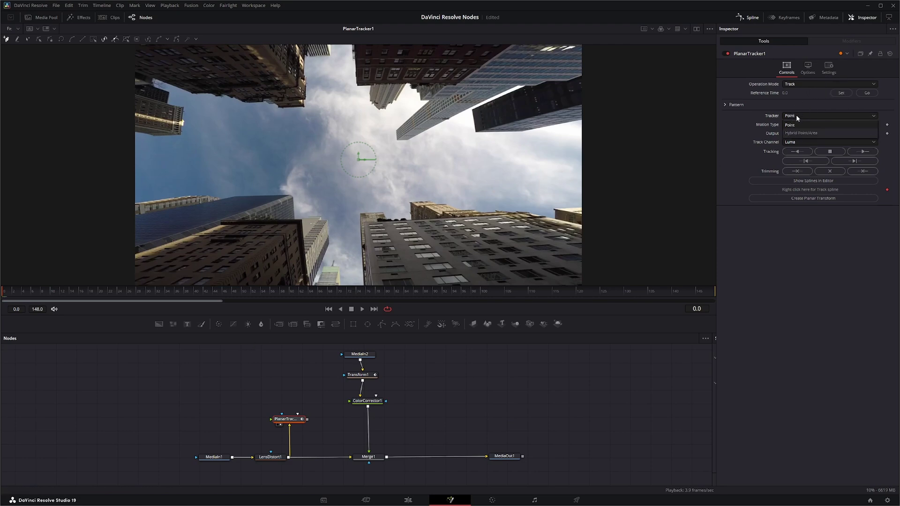
click(792, 129)
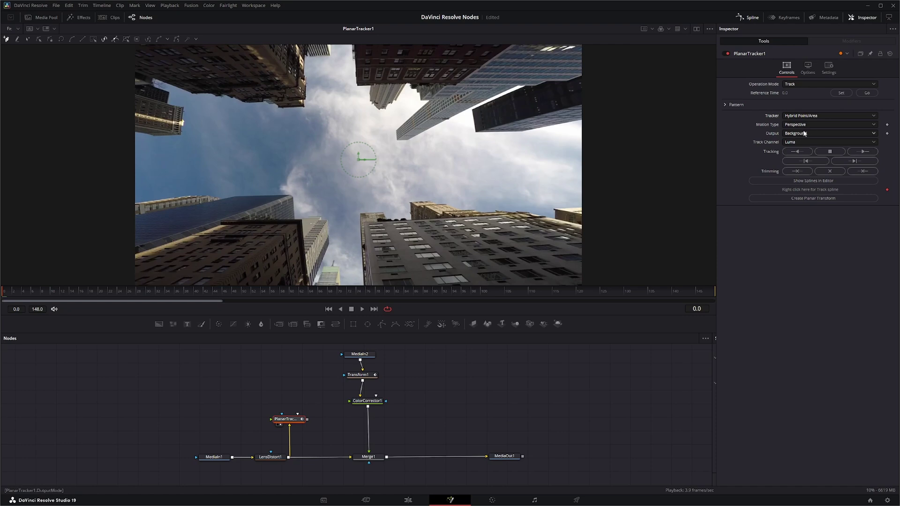
click(797, 124)
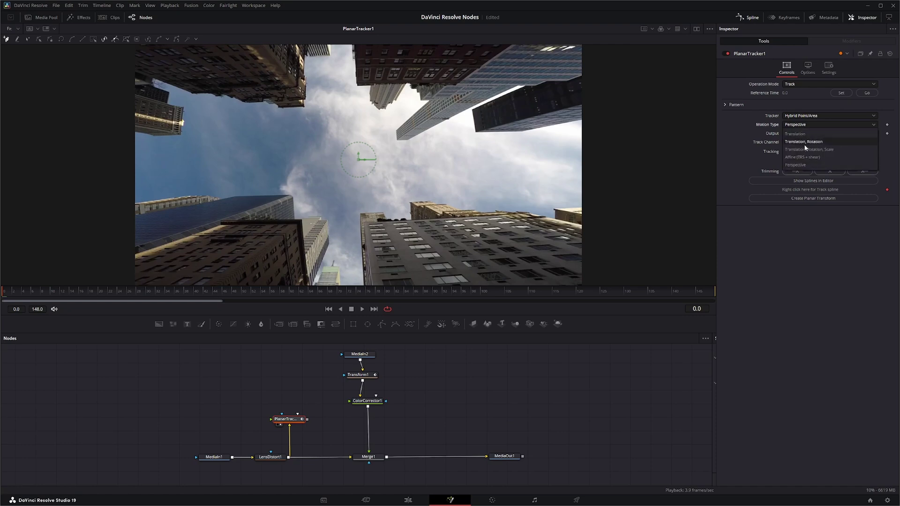
click(805, 156)
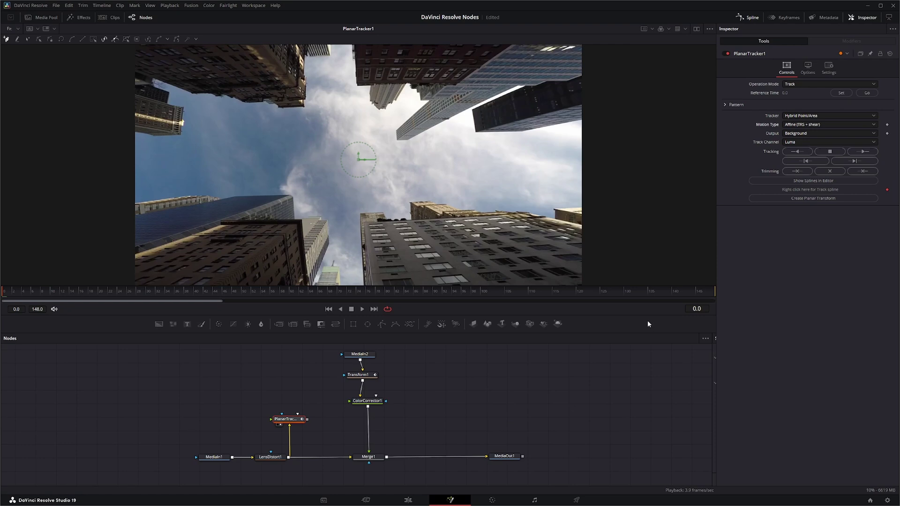
Draw a closed tracking shape around the lower-left building's upper facade.
click(134, 257)
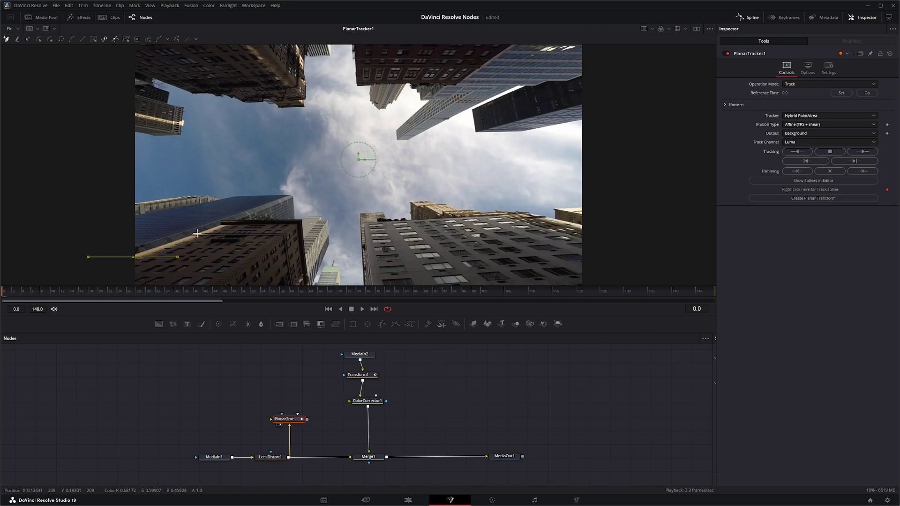
click(221, 227)
drag(270, 225, 294, 225)
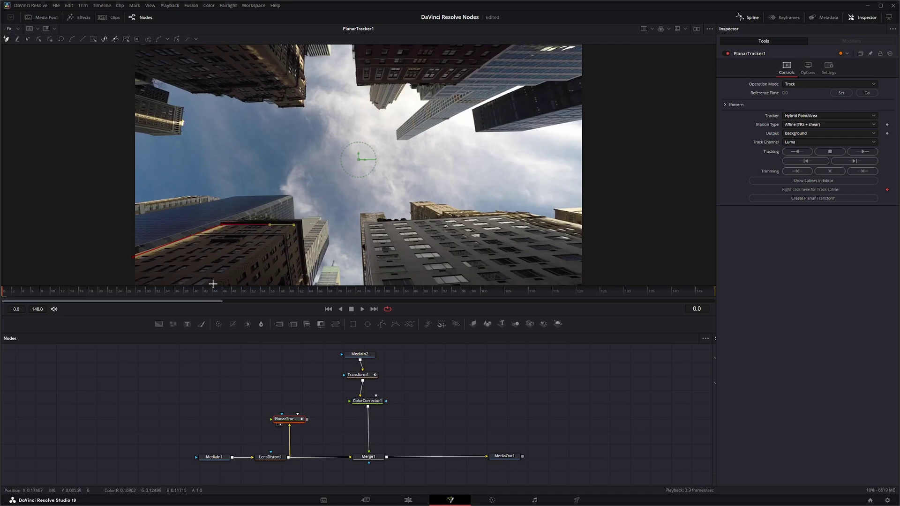
drag(213, 284, 240, 265)
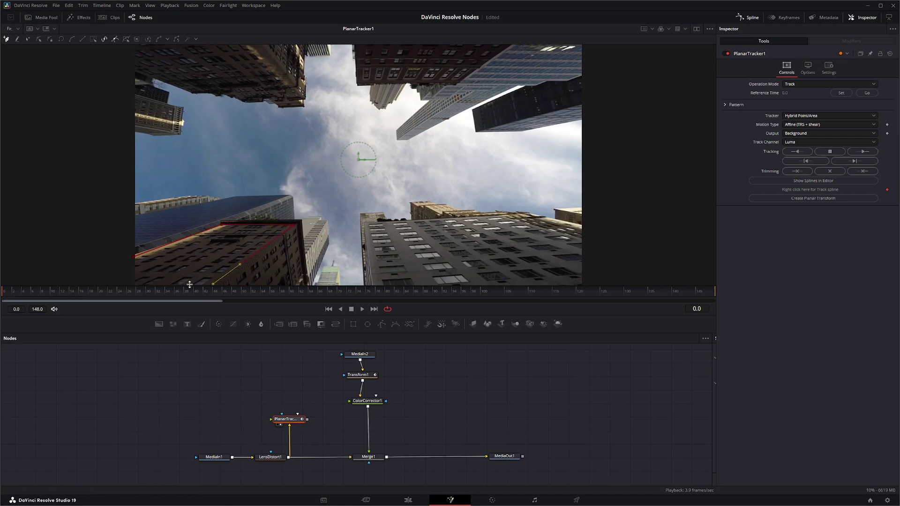
click(135, 259)
Zoom in and adjust the shape's corners to sit on the roof and facade edges.
scroll(166, 270, up, 5)
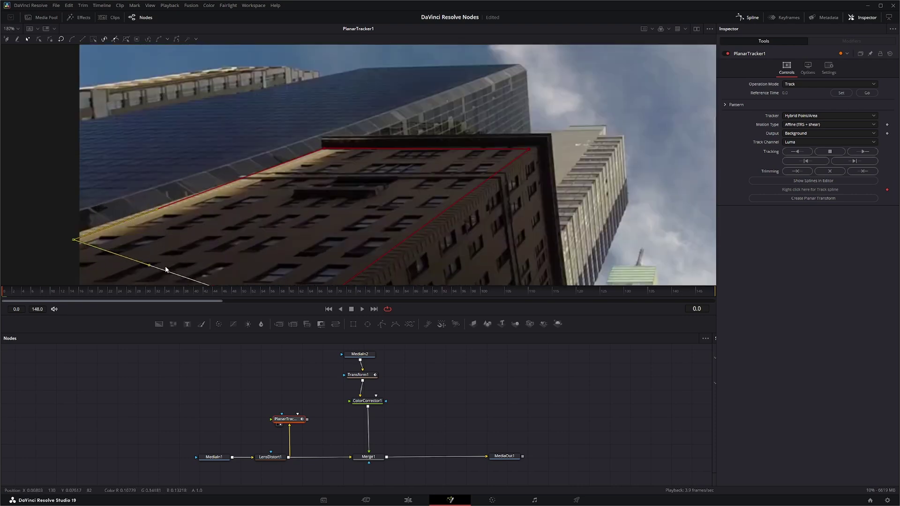
click(323, 150)
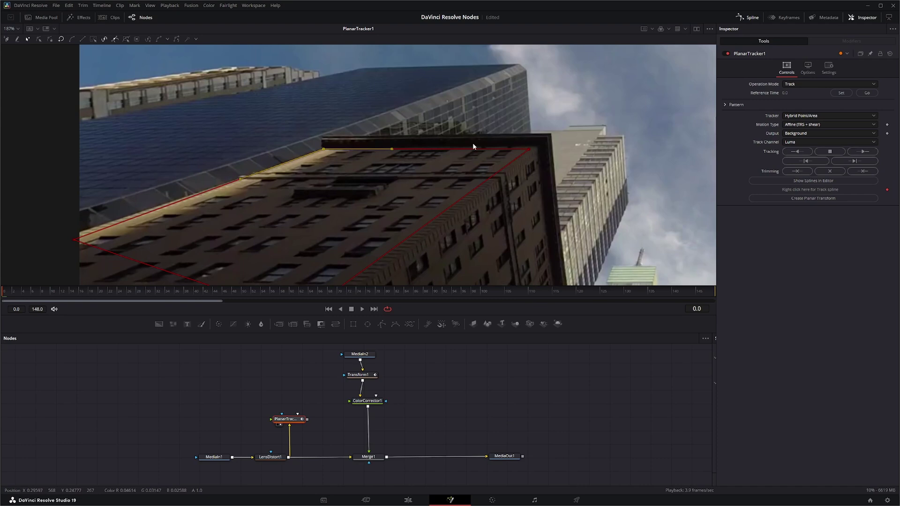
drag(530, 150, 536, 147)
drag(326, 252, 352, 210)
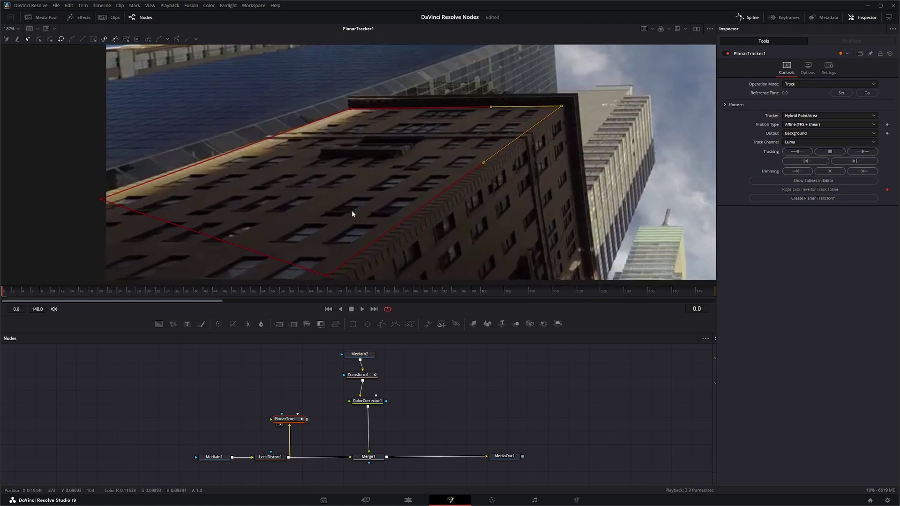
drag(327, 277, 405, 230)
click(103, 201)
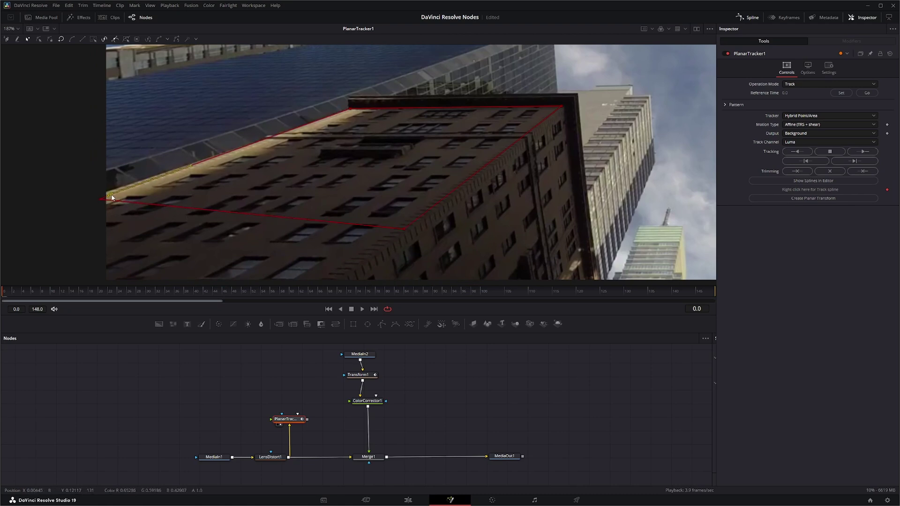
drag(107, 200, 106, 201)
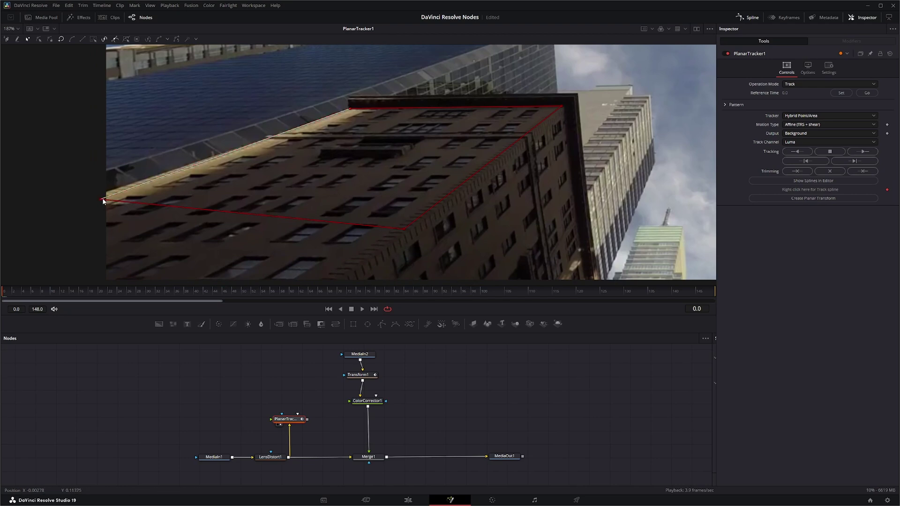
drag(103, 199, 111, 193)
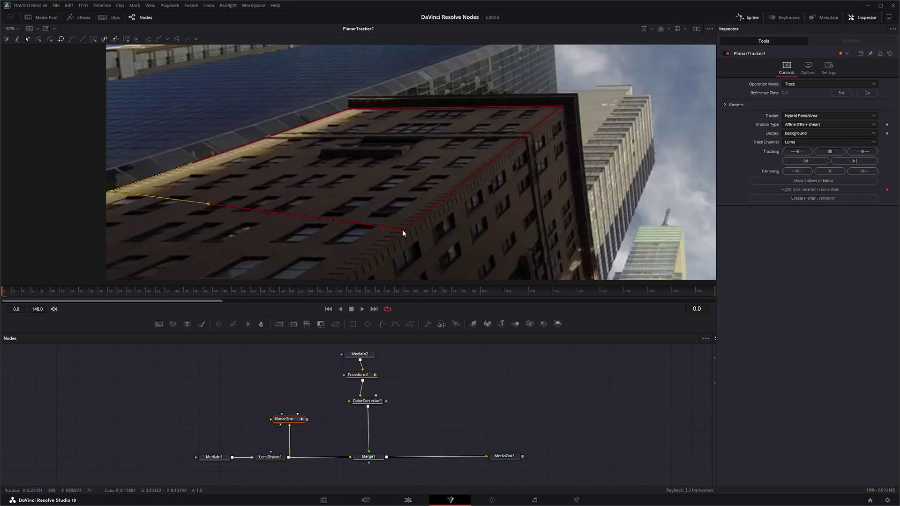
drag(402, 230, 440, 205)
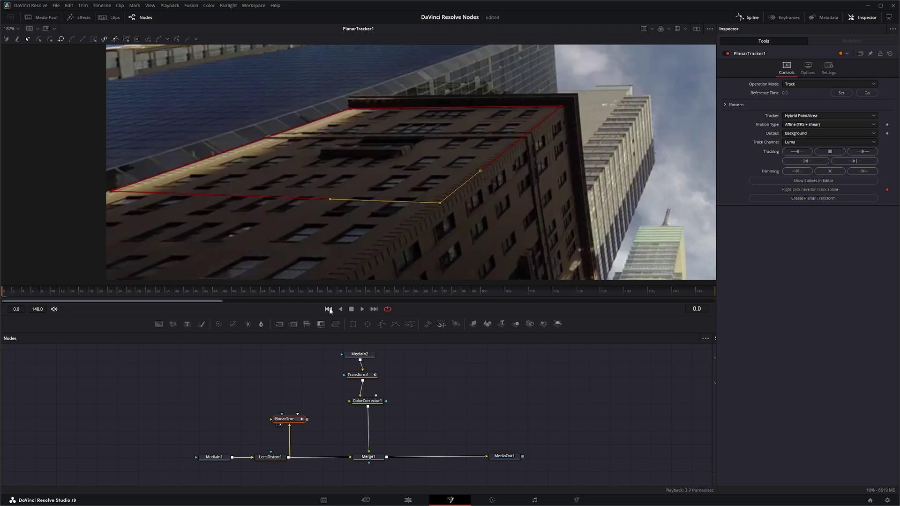
Track the facade forward to frame 148, fit the viewer, and scrub back to the start.
click(865, 152)
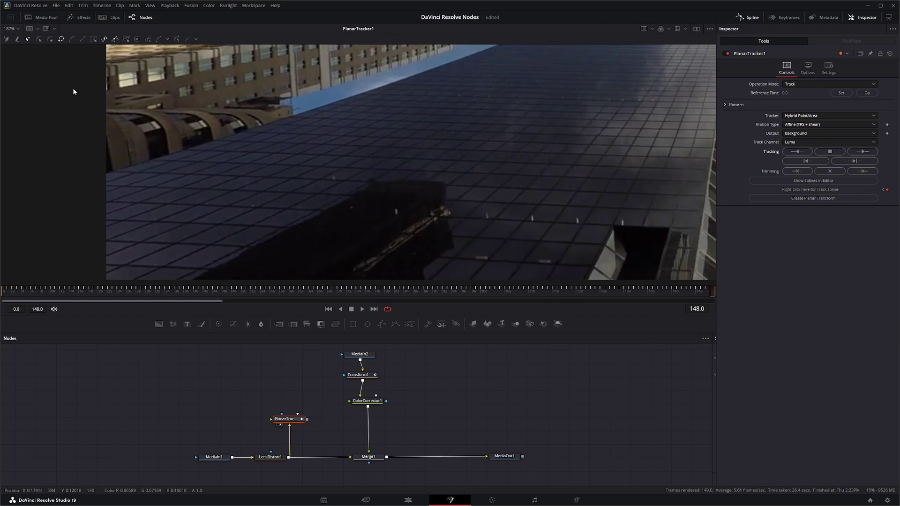
click(19, 29)
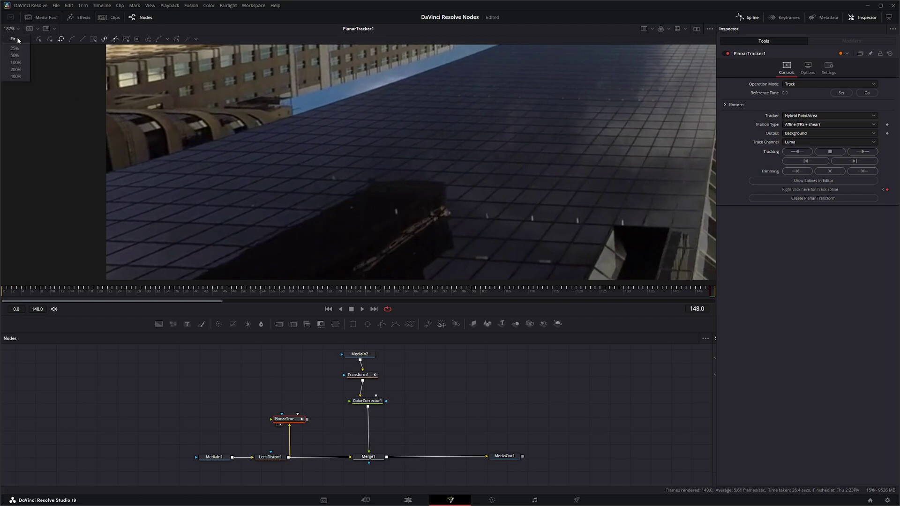
click(14, 39)
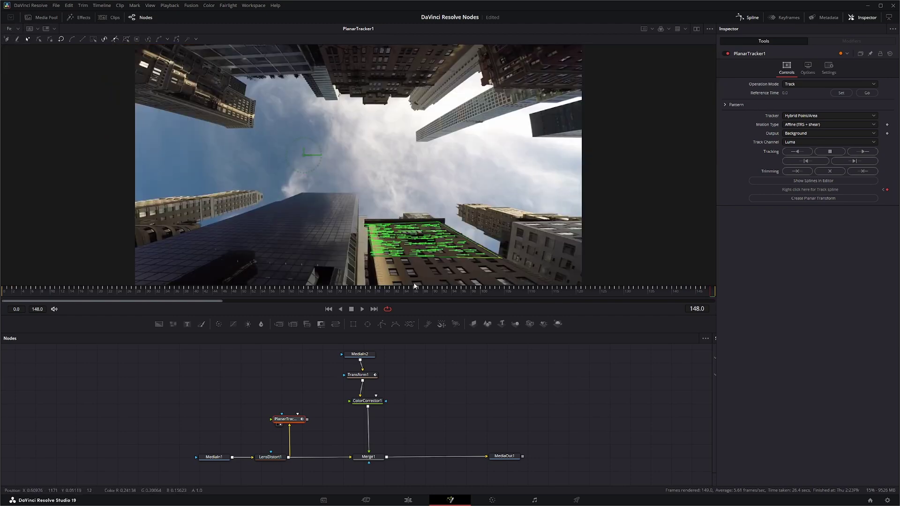
drag(415, 289, 5, 310)
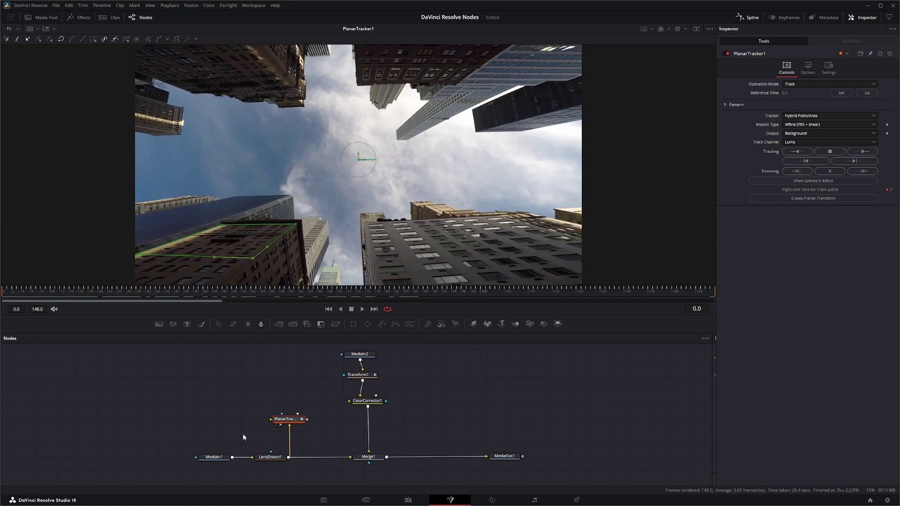
Create a PlanarTransform from the track and delete the PlanarTracker node.
click(813, 198)
drag(223, 444, 482, 398)
drag(292, 423, 167, 388)
key(Delete)
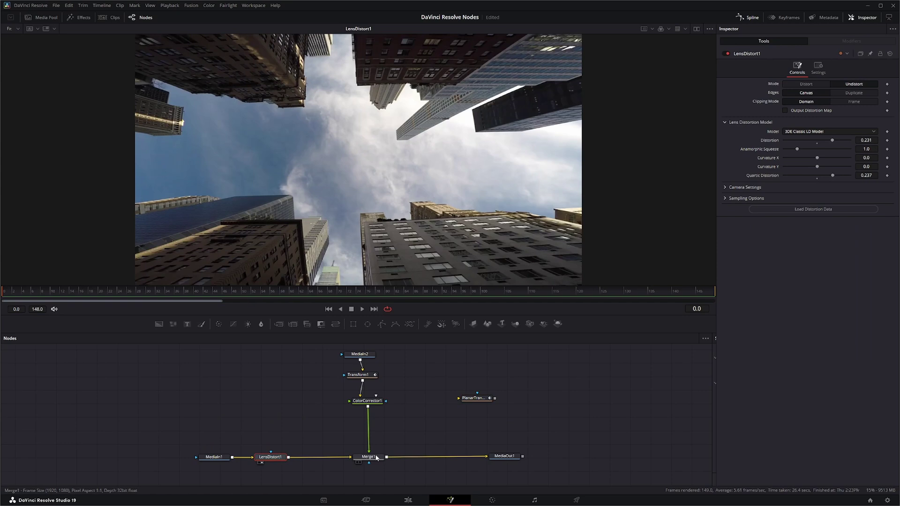
drag(481, 402, 471, 401)
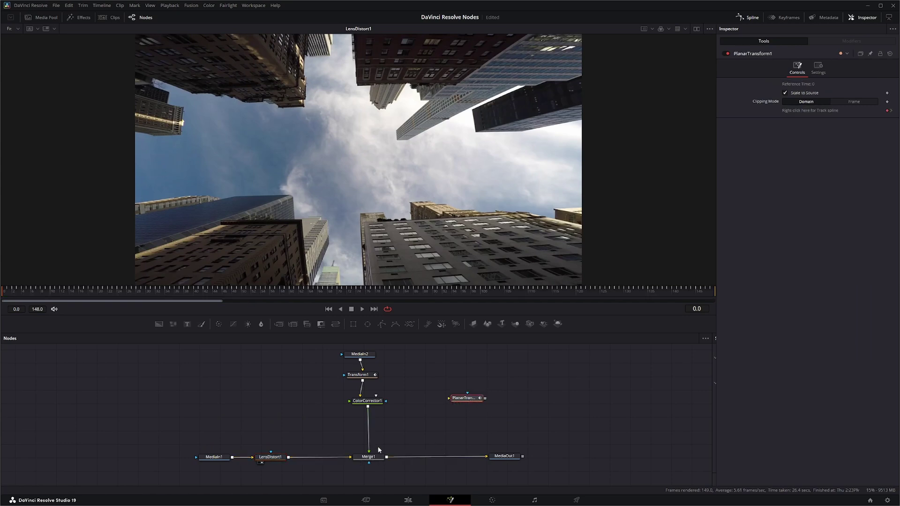
Insert Merge2 between Merge1 and MediaOut1 and add the motion background clip as MediaIn3.
drag(278, 322, 437, 460)
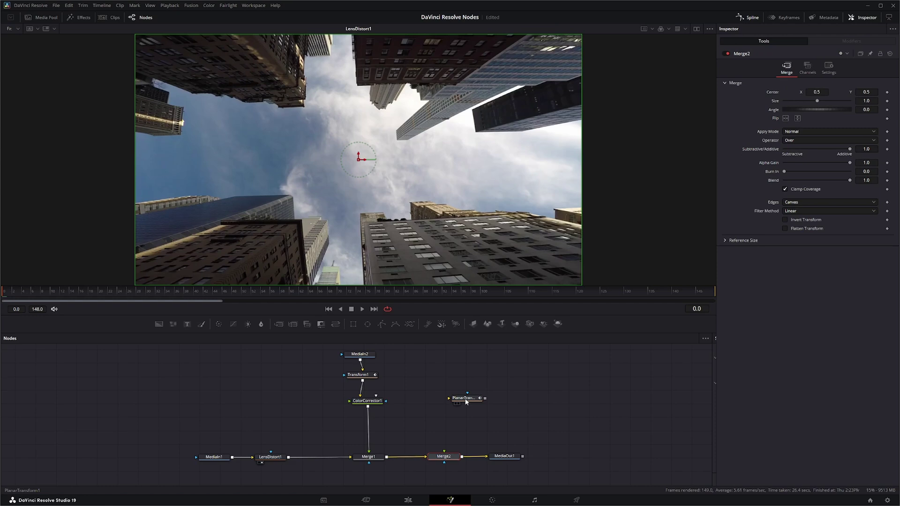
drag(466, 402, 453, 402)
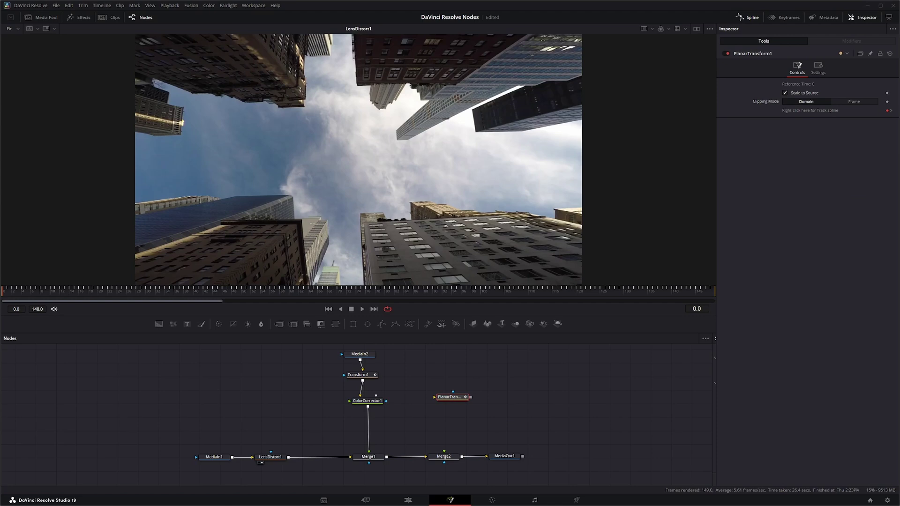
drag(712, 389, 451, 365)
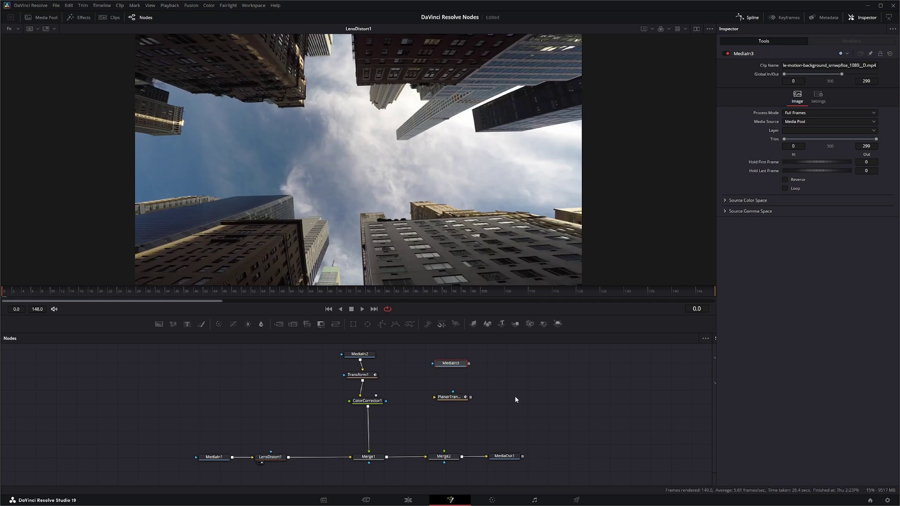
Add a Corner Positioner via 'cor' search after MediaIn3, placed below it.
key(shift+space)
text(Planar Tracker)
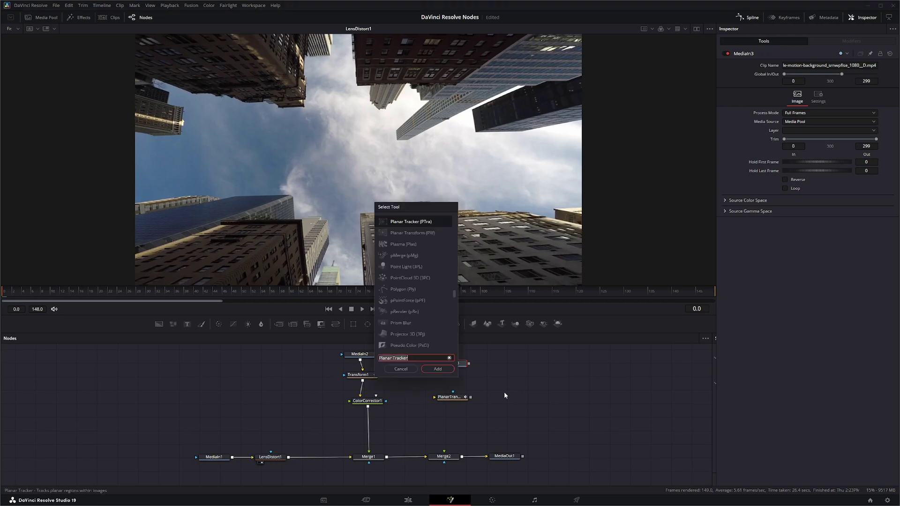
key(ctrl+a)
text(cor)
key(Return)
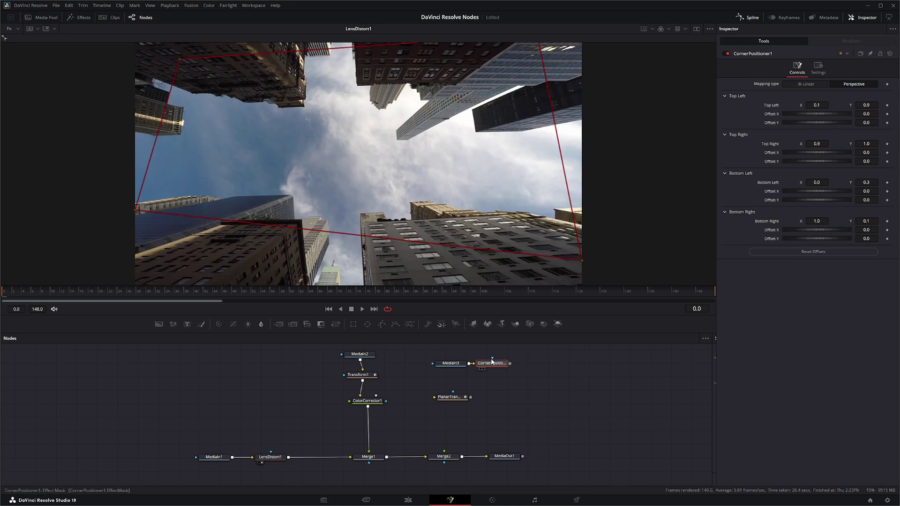
drag(494, 366, 444, 452)
View the final output and drag CornerPositioner1's four corners onto the lower-left building.
click(511, 458)
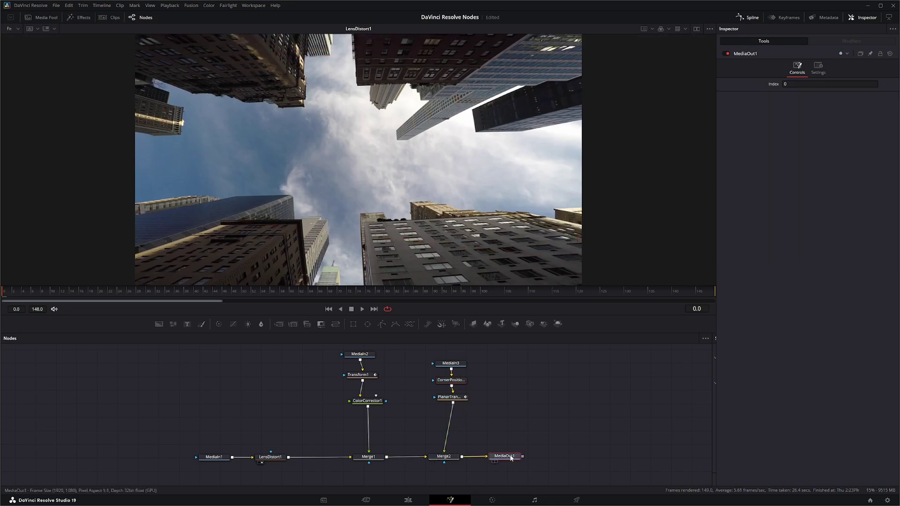
key(1)
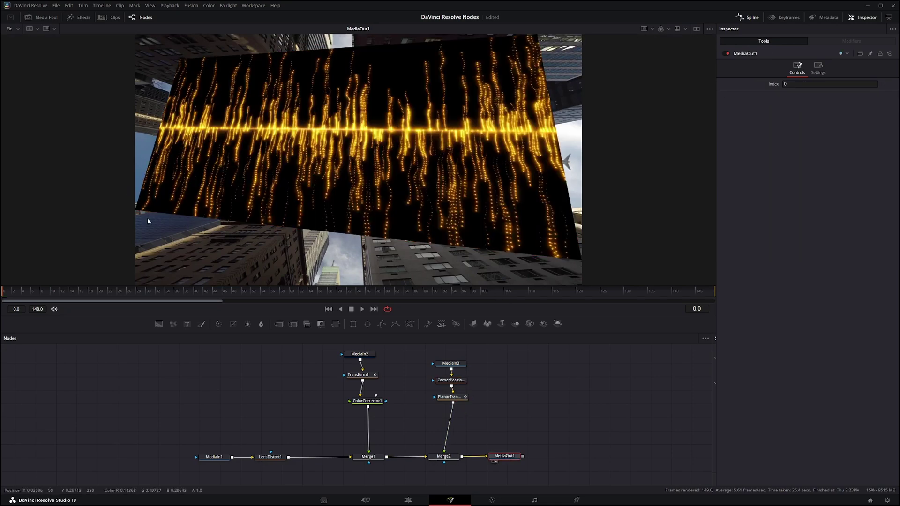
click(447, 380)
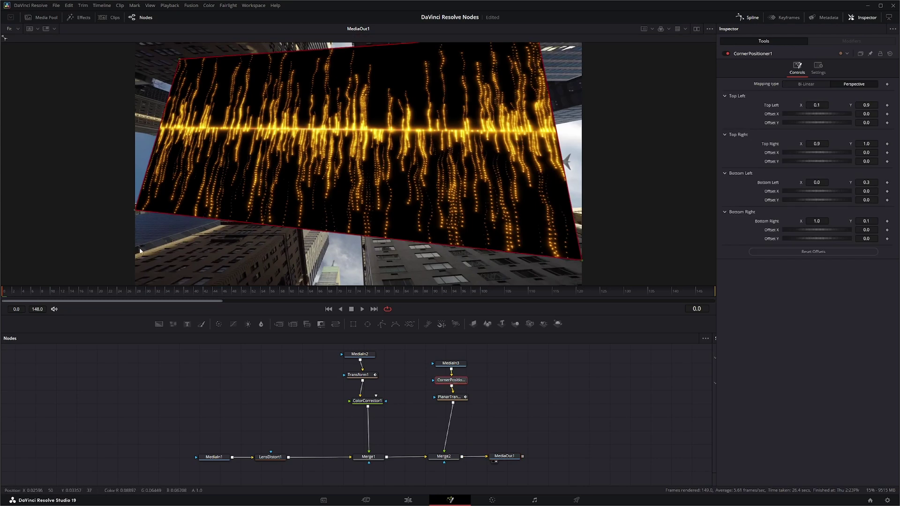
drag(134, 210, 114, 265)
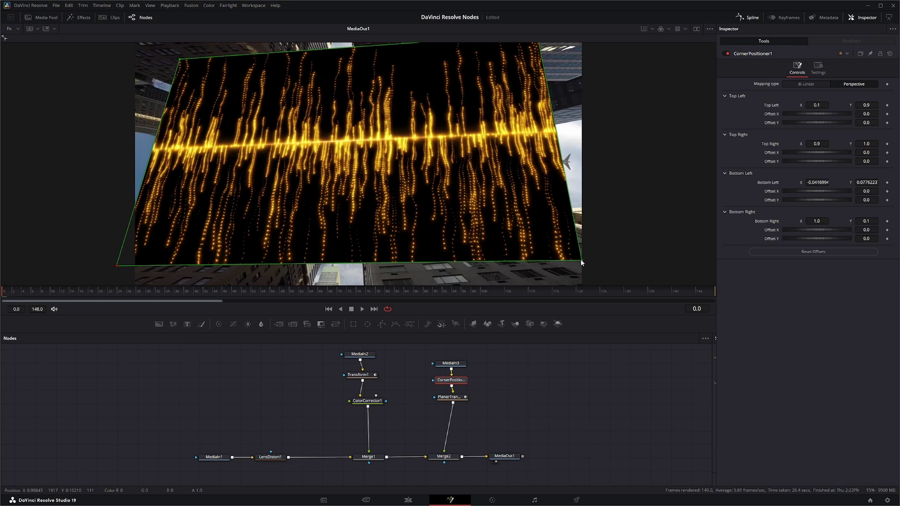
drag(582, 259, 246, 269)
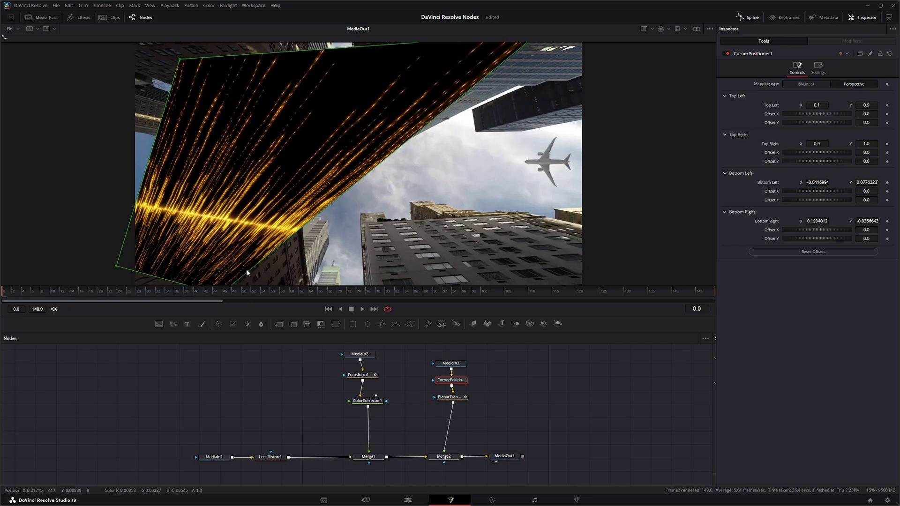
drag(181, 60, 228, 224)
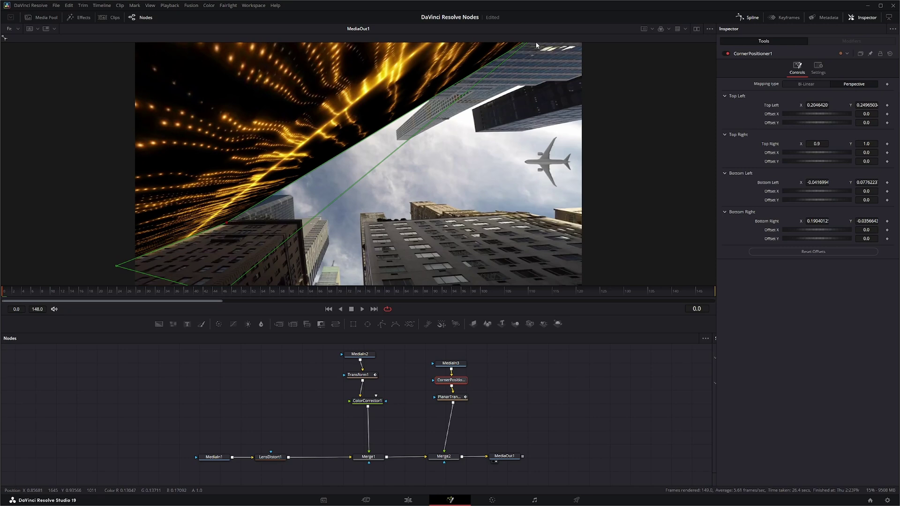
scroll(539, 56, up, 1)
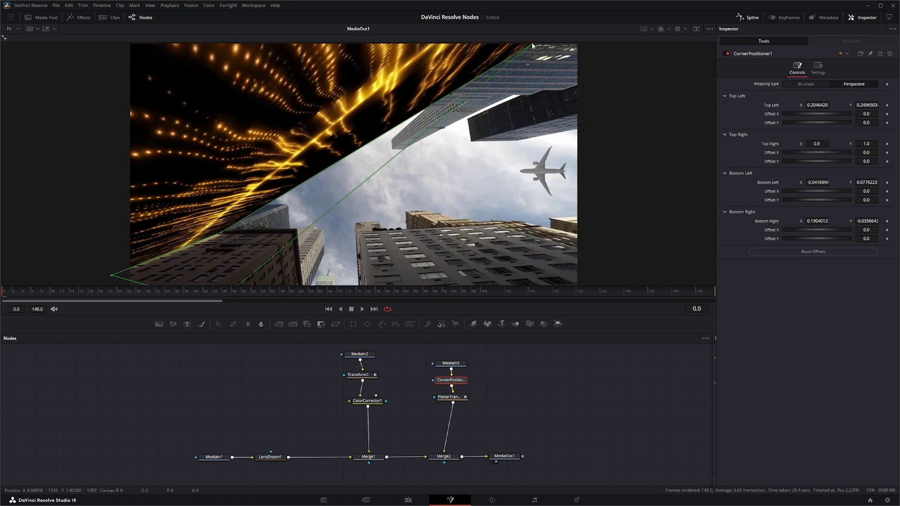
drag(531, 42, 291, 231)
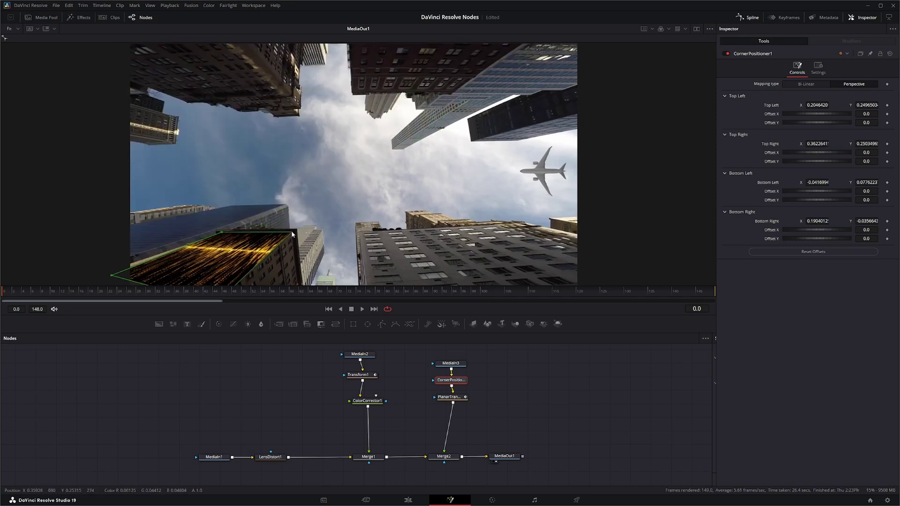
Zoom in and fine-tune each corner to match the building's roof and facade edges.
drag(337, 206, 450, 127)
scroll(225, 255, up, 1)
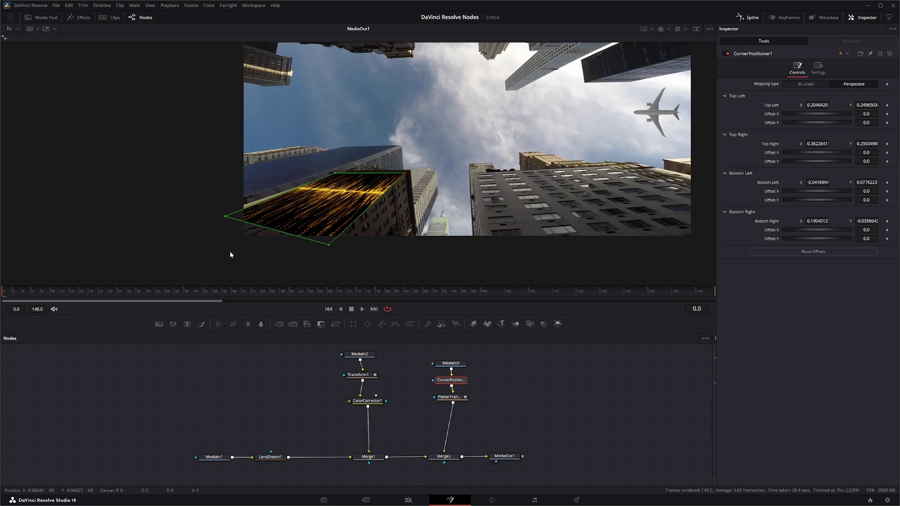
drag(336, 173, 330, 177)
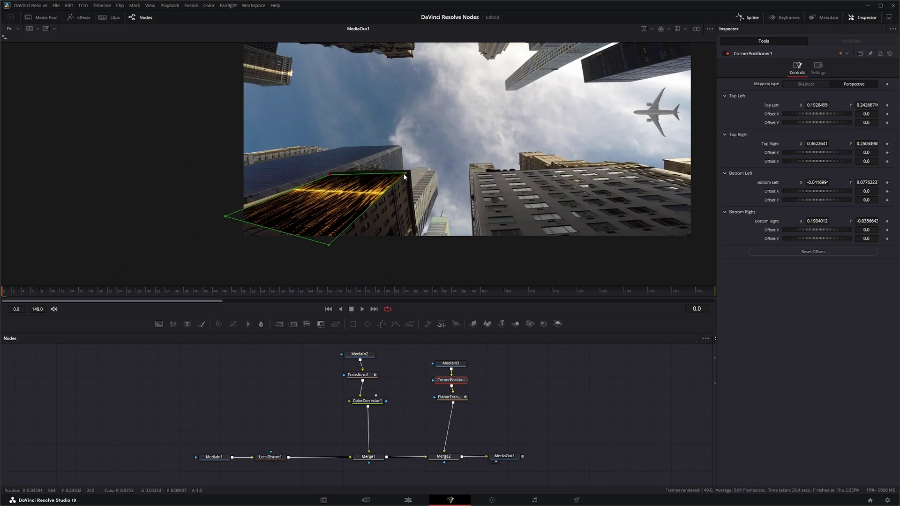
drag(404, 173, 404, 173)
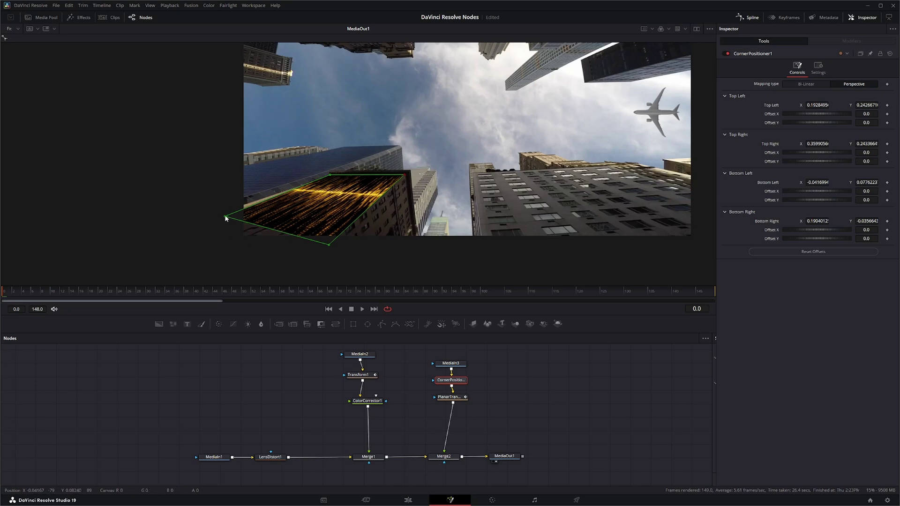
drag(225, 218, 130, 247)
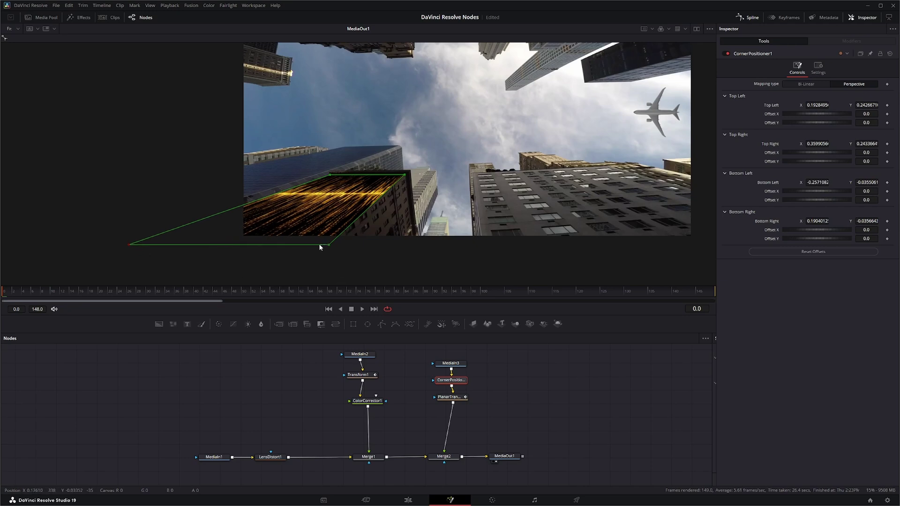
mouse_move(329, 245)
mouse_down()
mouse_move(307, 240)
mouse_move(318, 245)
mouse_up()
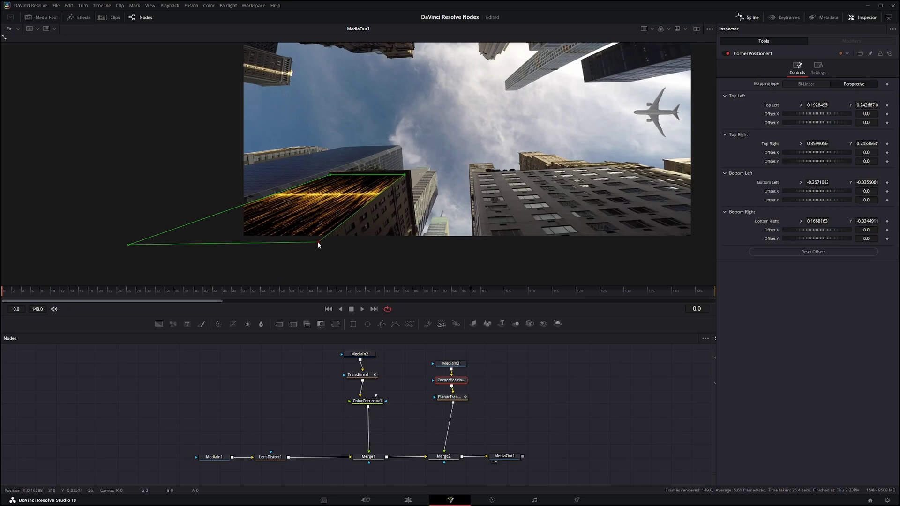
Set Merge2's apply mode to Color Dodge.
click(452, 454)
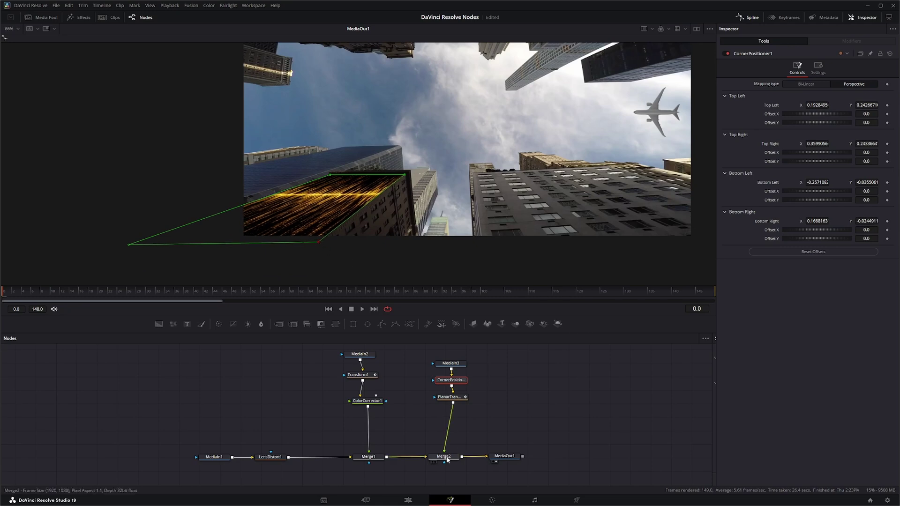
click(795, 132)
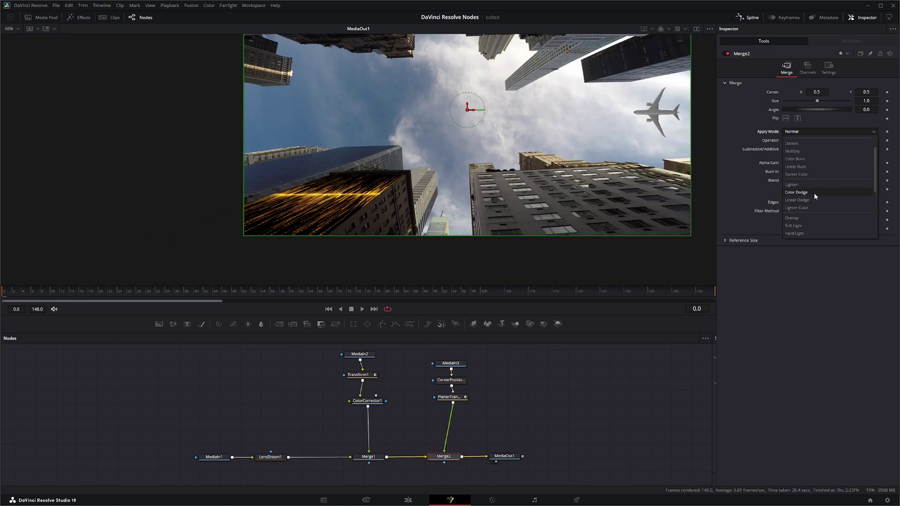
click(797, 192)
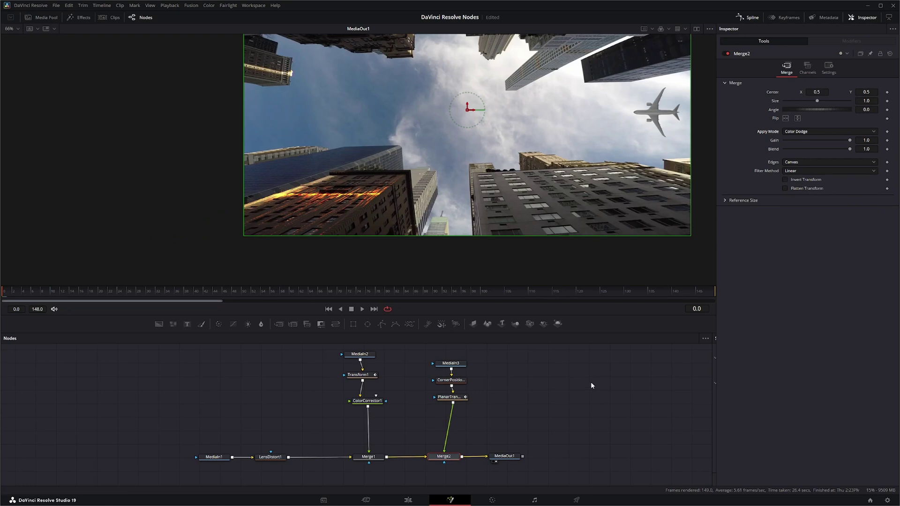
Play back the MediaOut1 composite and stop it.
click(505, 456)
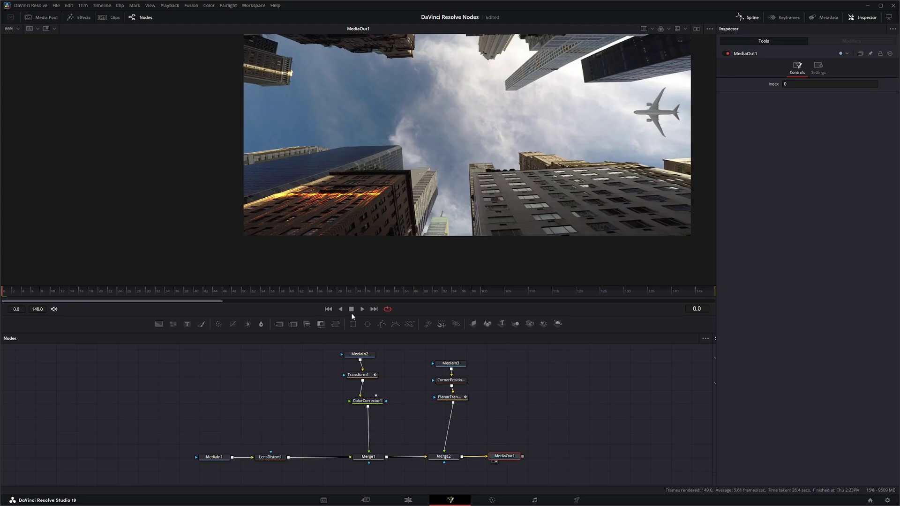
click(363, 309)
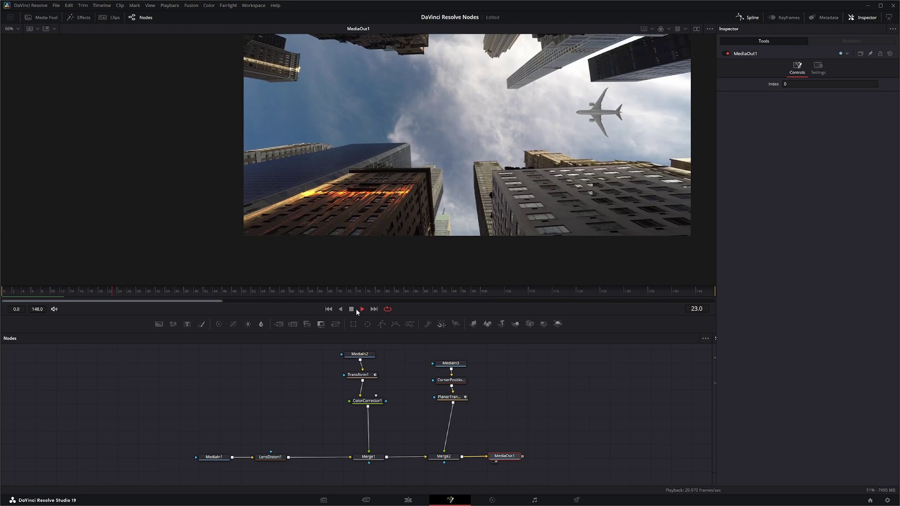
click(352, 311)
Return to the first frame and view the original MediaIn1 clip.
click(328, 310)
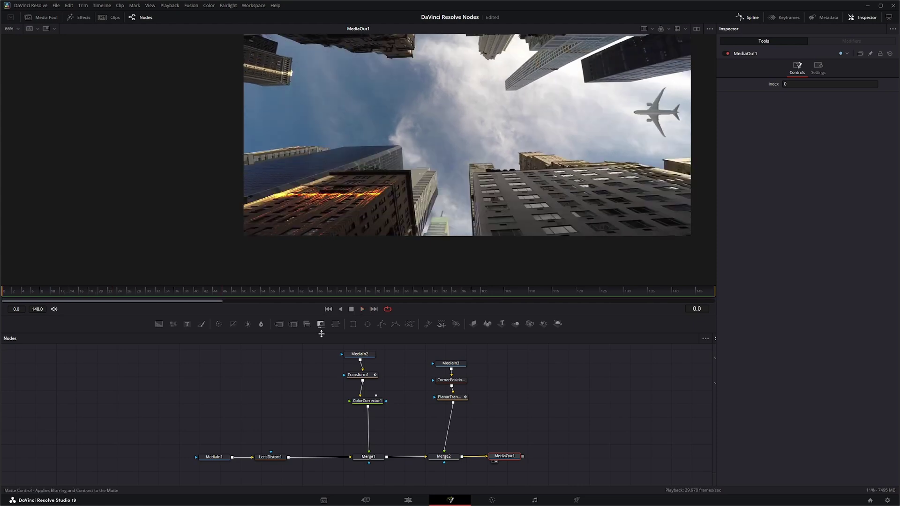
click(215, 457)
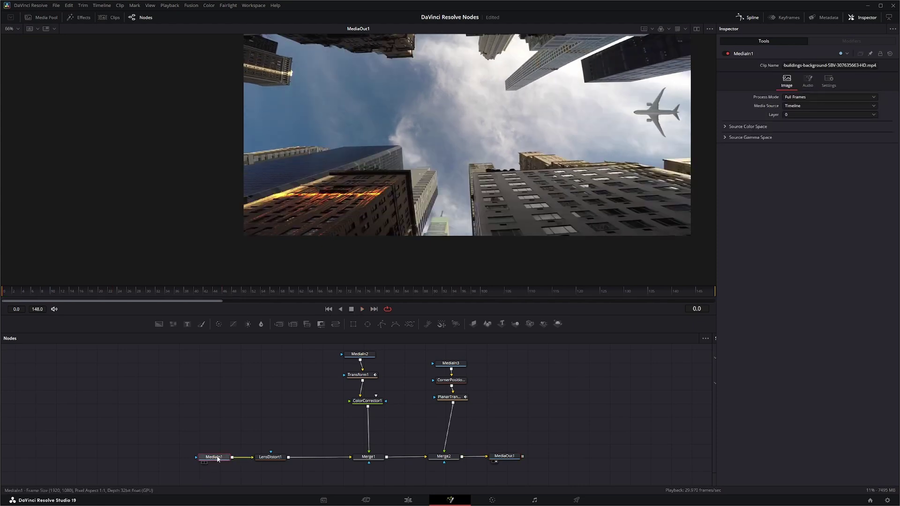
key(F2)
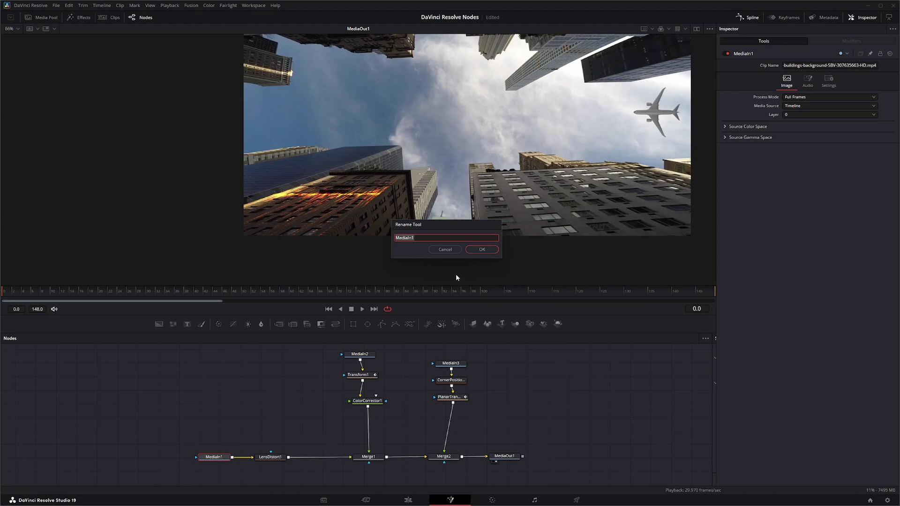
click(445, 249)
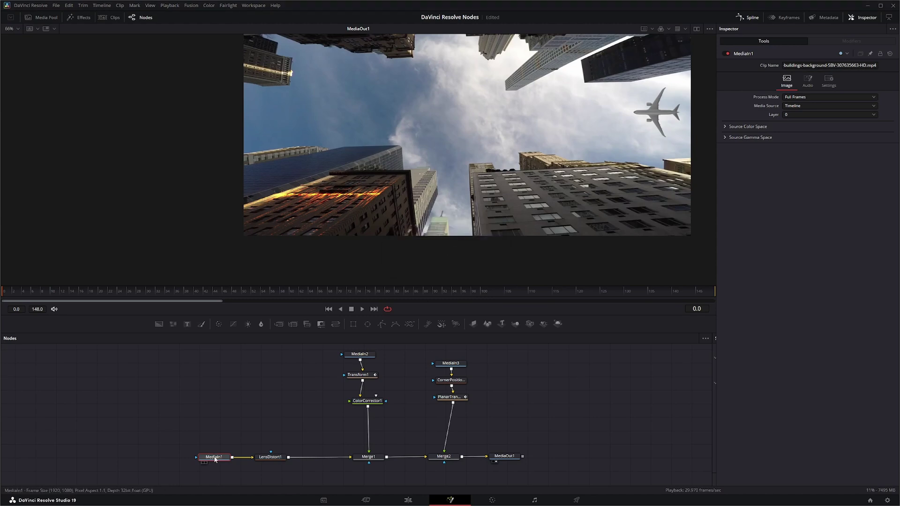
key(1)
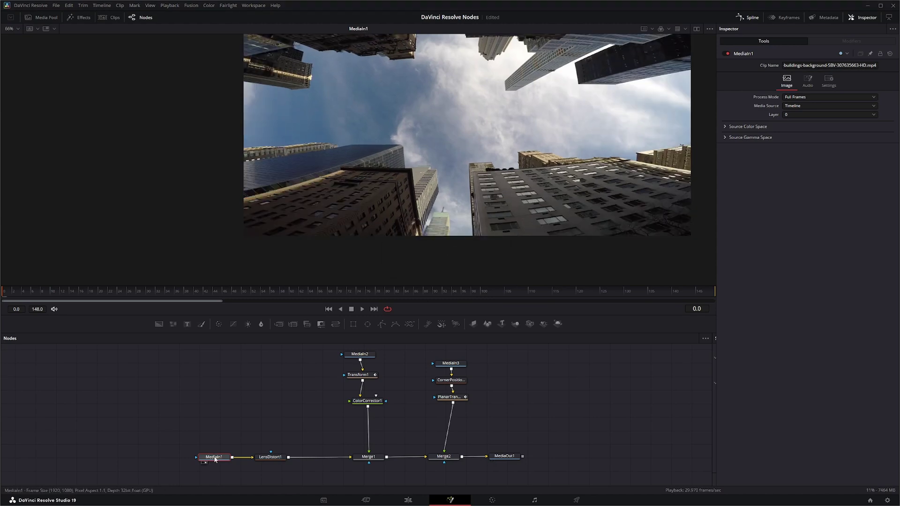
Paste a LensDistort1 copy between Merge2 and MediaOut1 and set it to Distort.
click(272, 458)
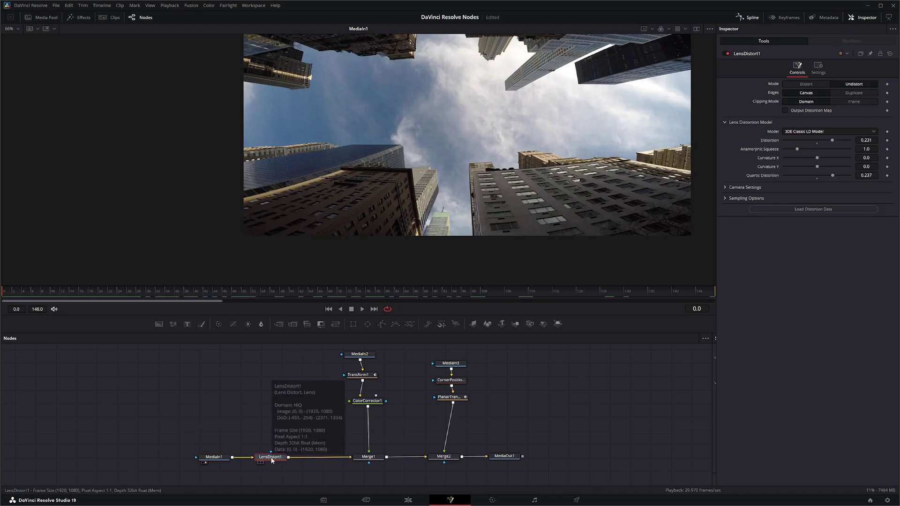
drag(505, 456, 606, 457)
key(ctrl+v)
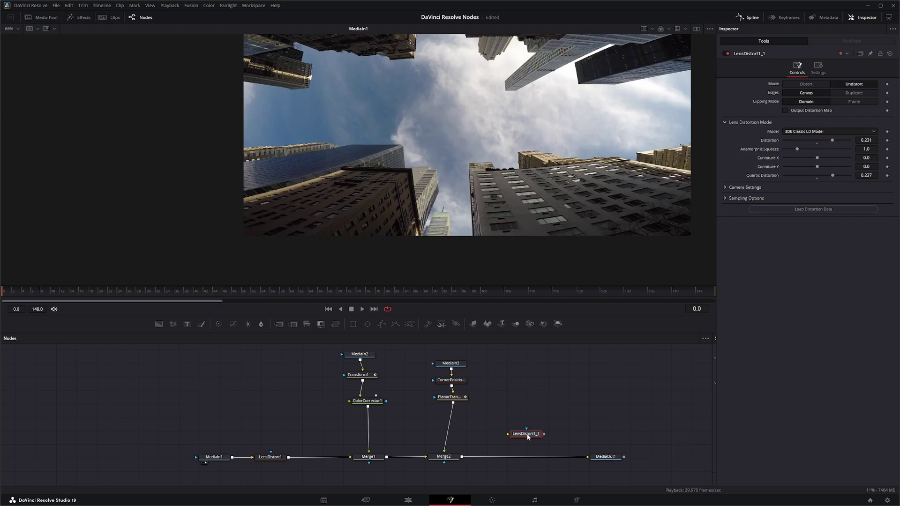
drag(526, 435, 526, 457)
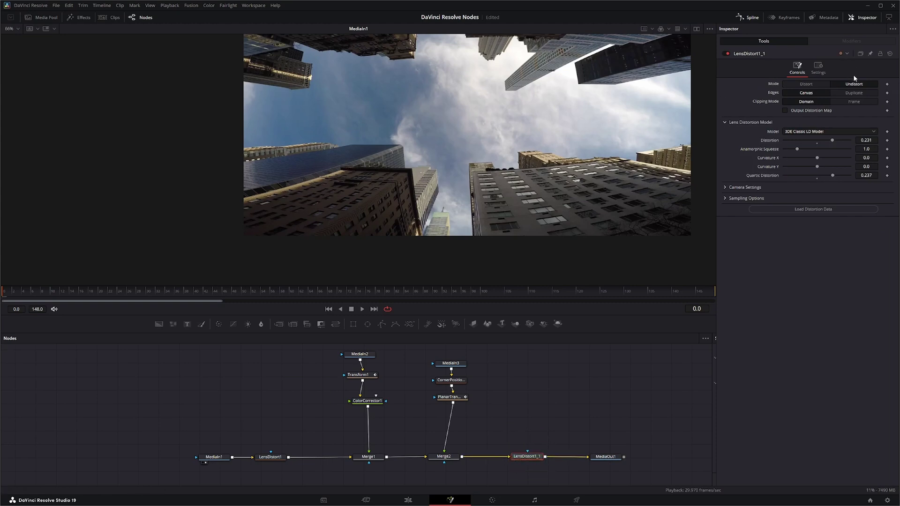
click(812, 86)
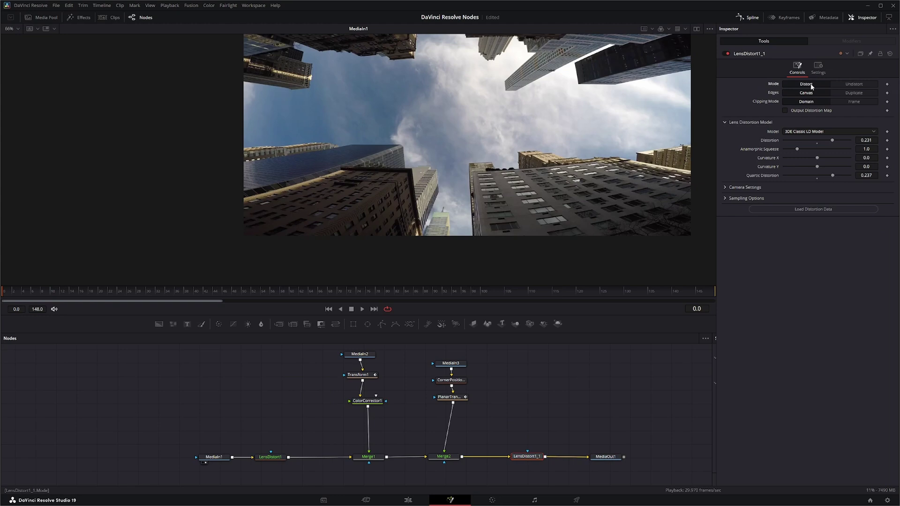
click(611, 459)
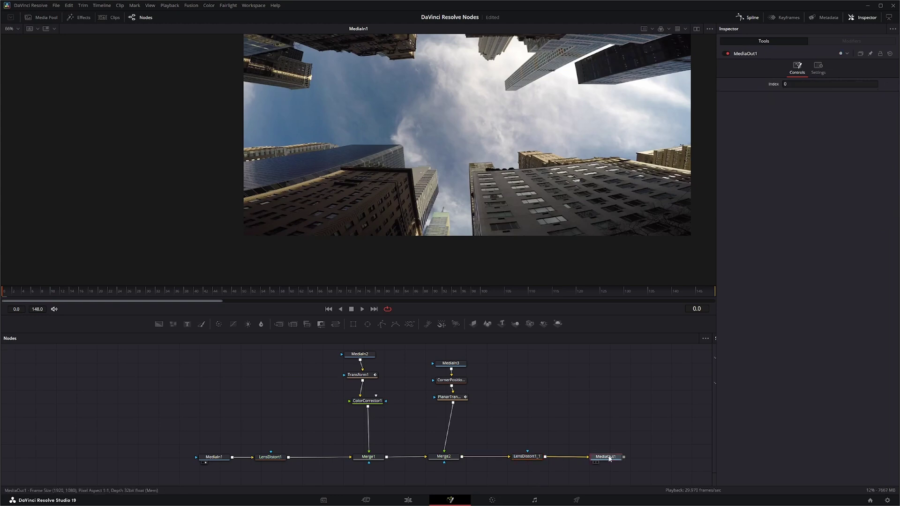
Compare MediaOut1 against the original MediaIn1 in the viewer, then play the re-distorted composite.
key(1)
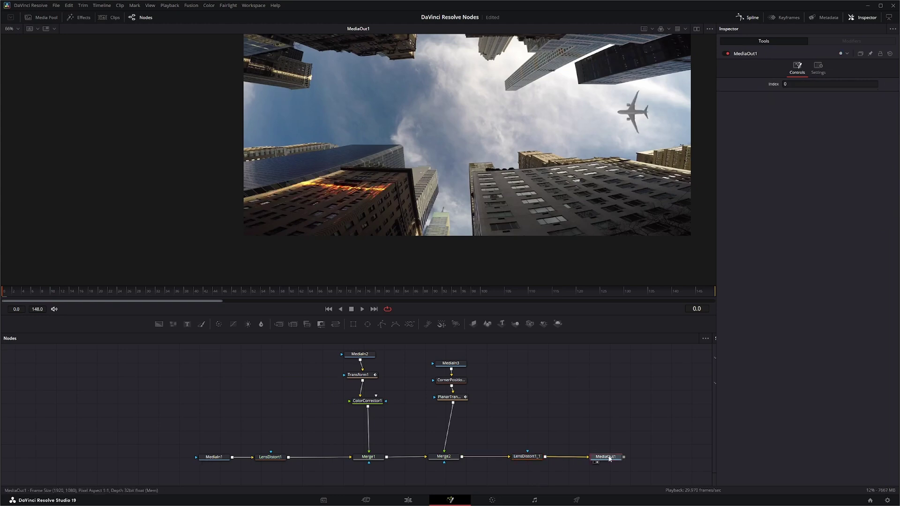
drag(608, 458, 612, 457)
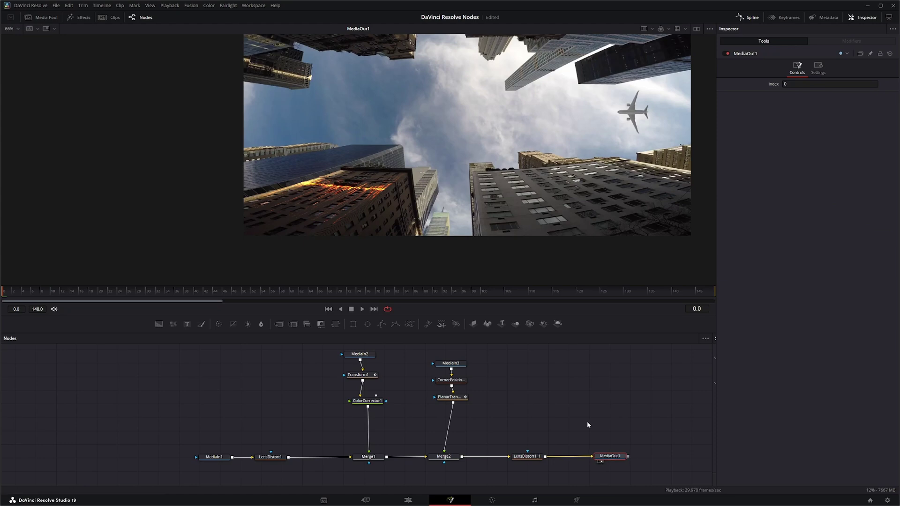
click(217, 460)
key(1)
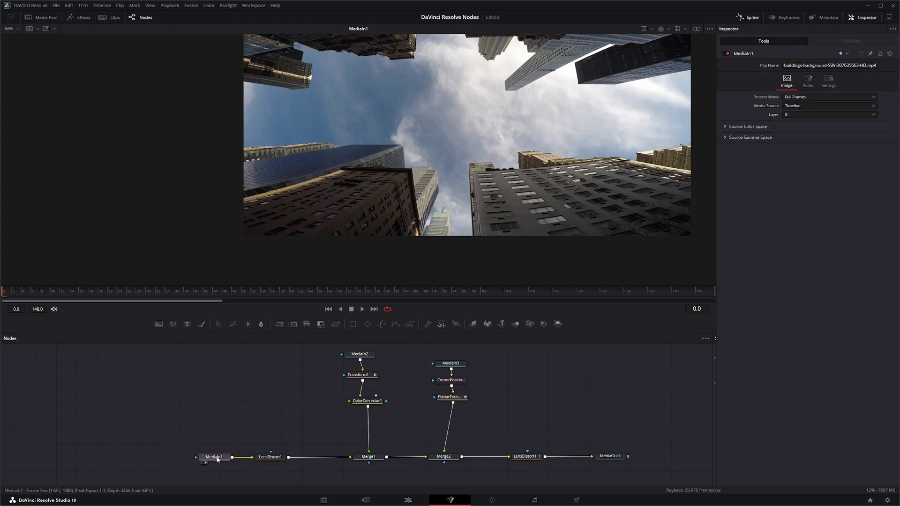
click(615, 459)
key(1)
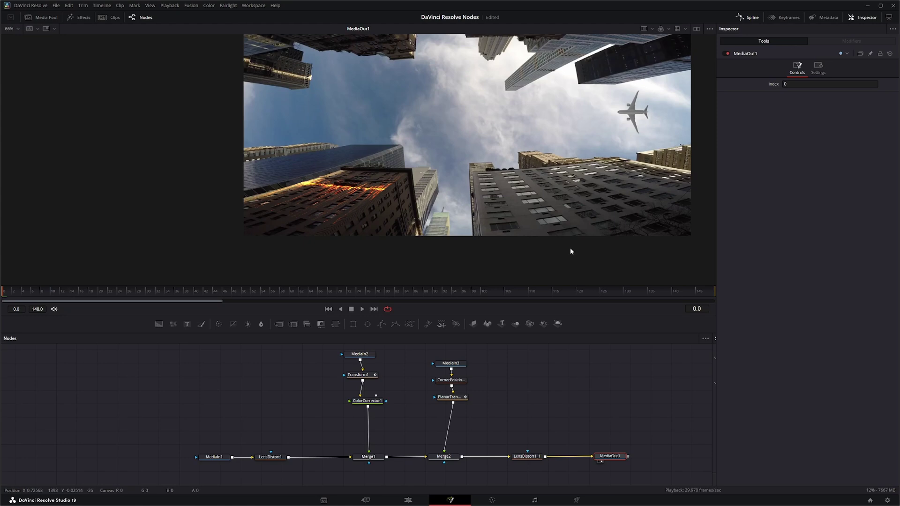
click(362, 309)
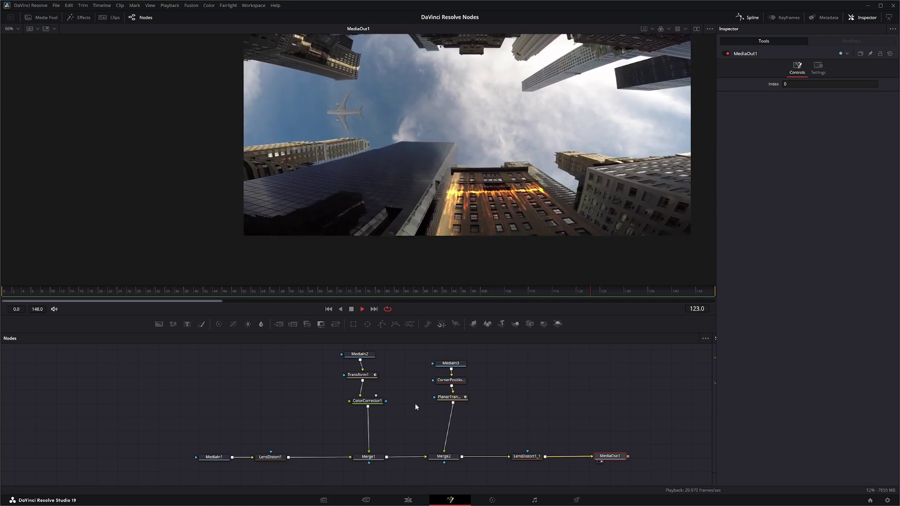
Add a Mocha Pro node via the 'moch' search and move it clear of the chain.
key(shift+space)
text(cor)
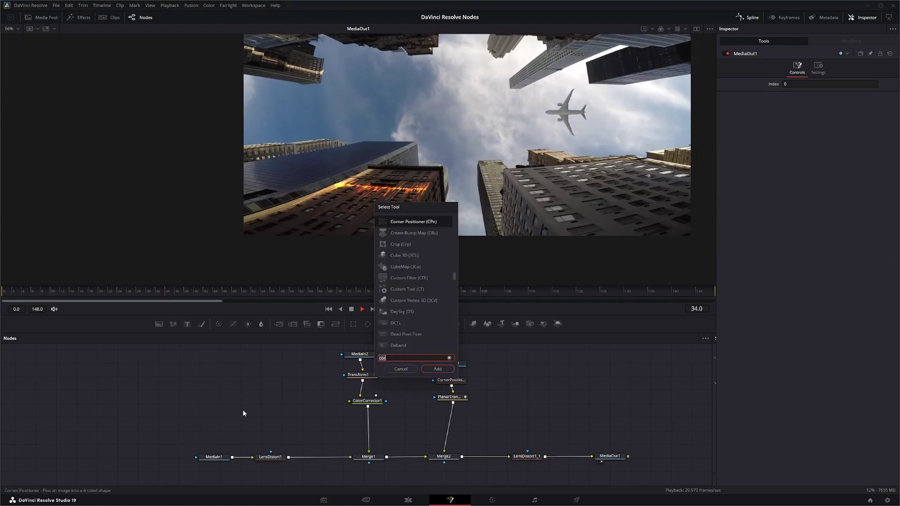
key(BackSpace)
key(BackSpace)
key(BackSpace)
text(moch)
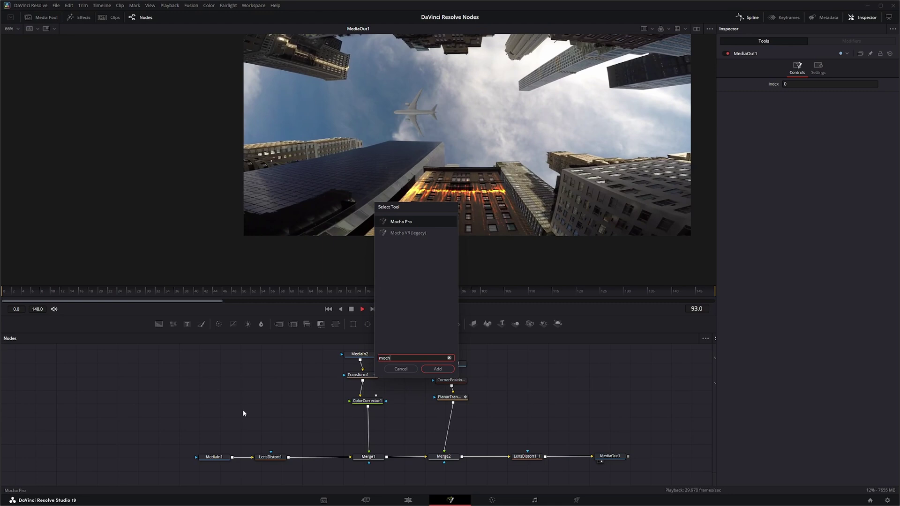
key(Return)
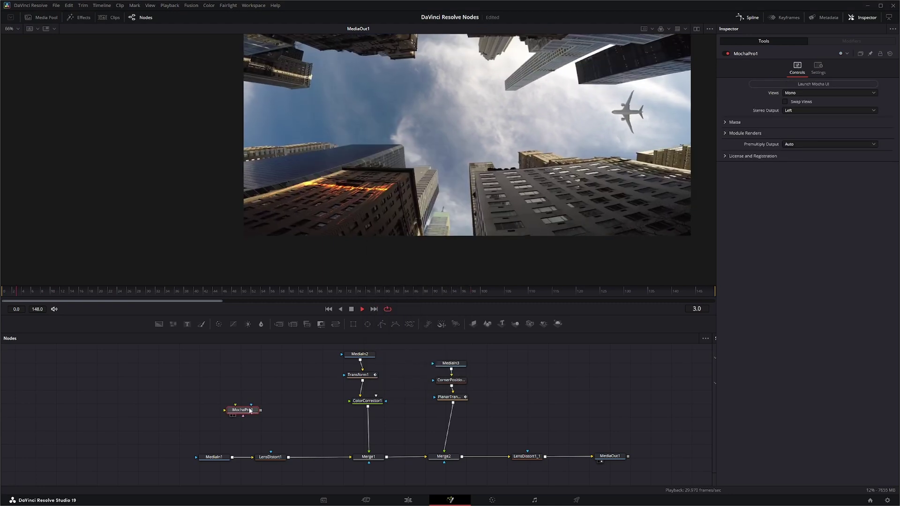
drag(250, 412, 232, 375)
drag(247, 421, 301, 470)
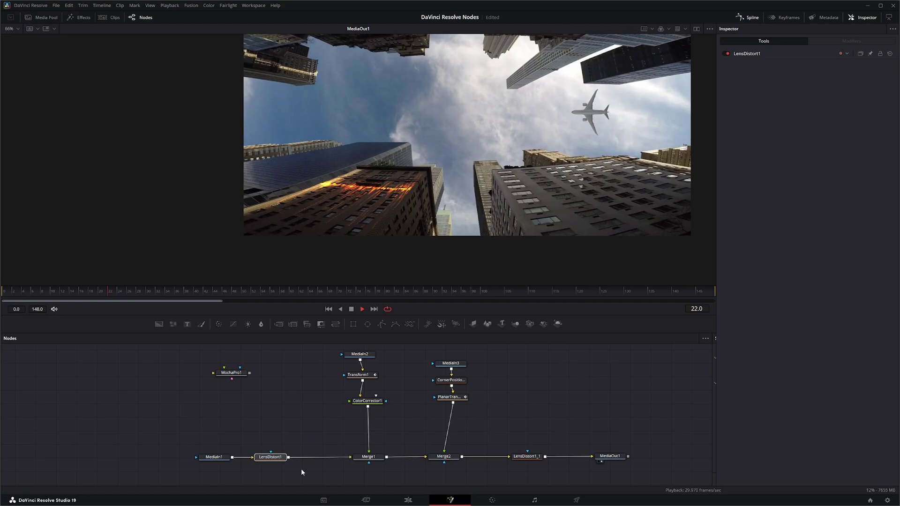
drag(233, 373, 240, 375)
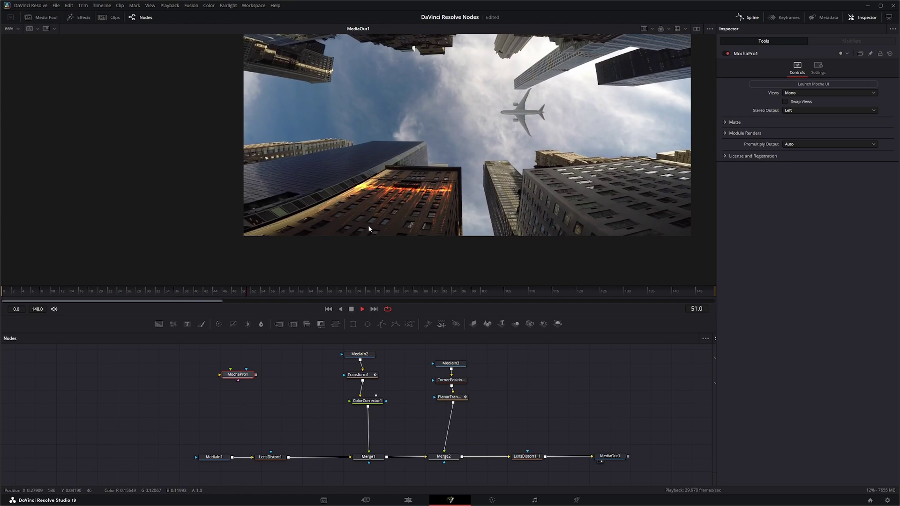
Reposition MochaPro1 slightly lower, unconnected beside the node chain.
click(450, 382)
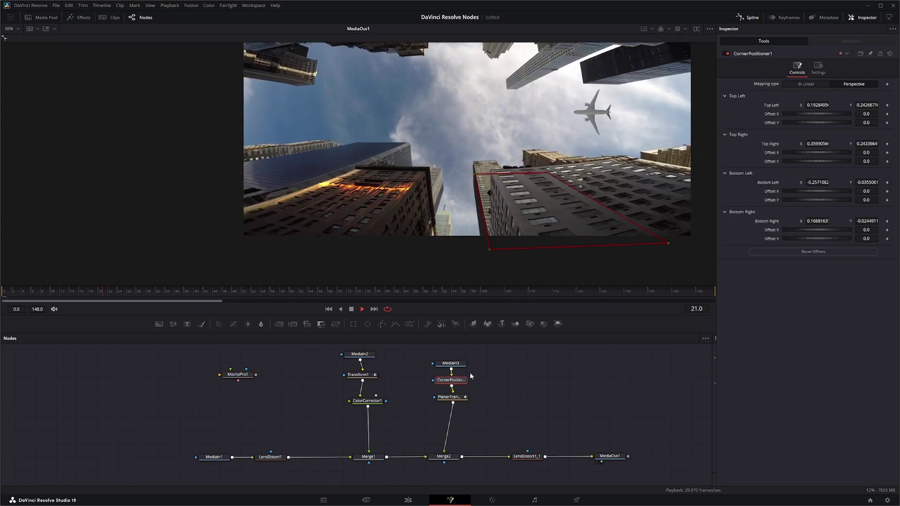
click(529, 458)
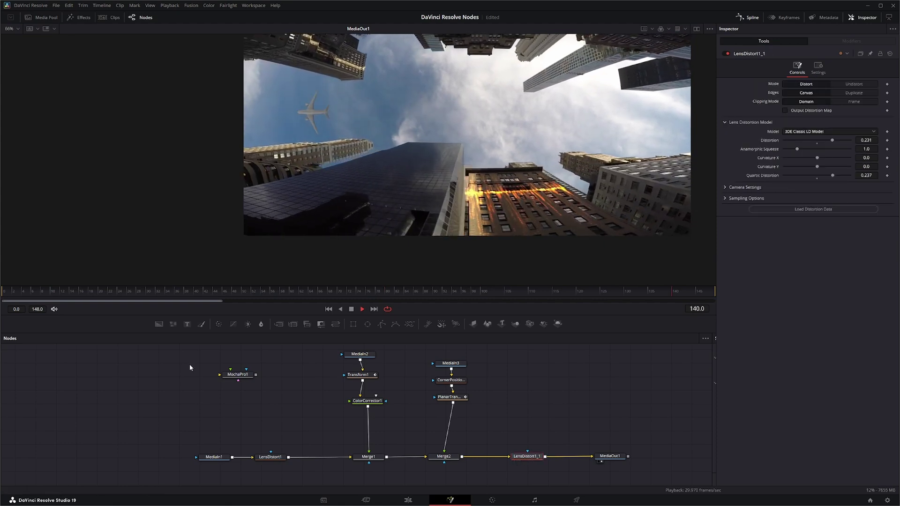
drag(189, 364, 287, 396)
drag(240, 380, 274, 389)
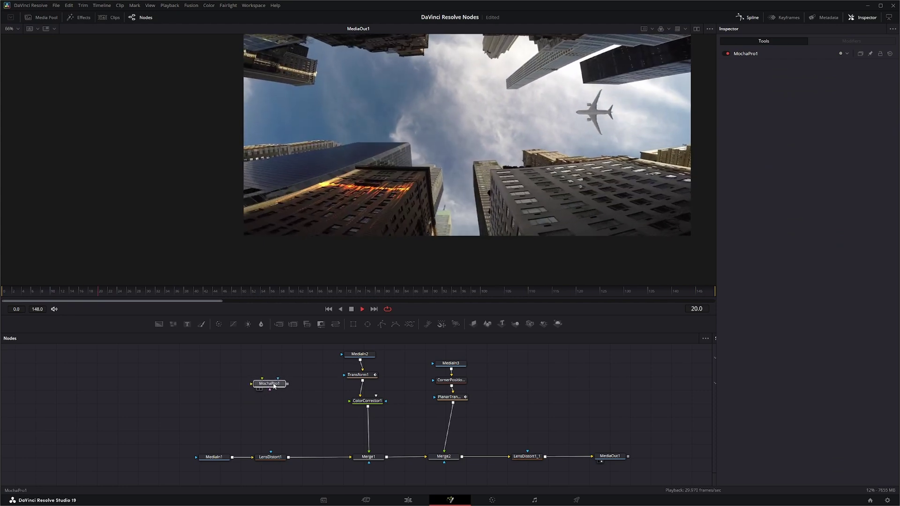